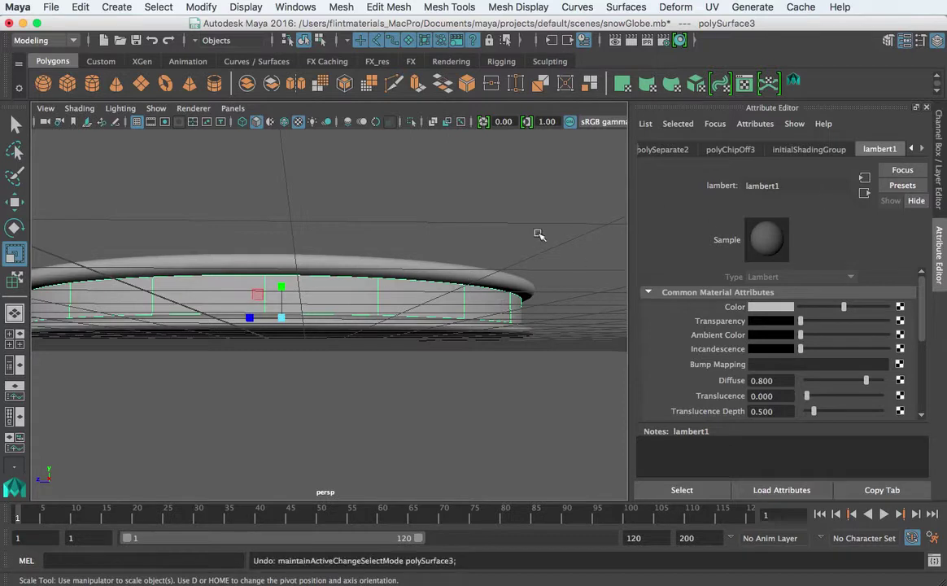
# Delete the construction history of the middle band between the two rims of the base.
pyautogui.click(488, 213)
pyautogui.click(431, 276)
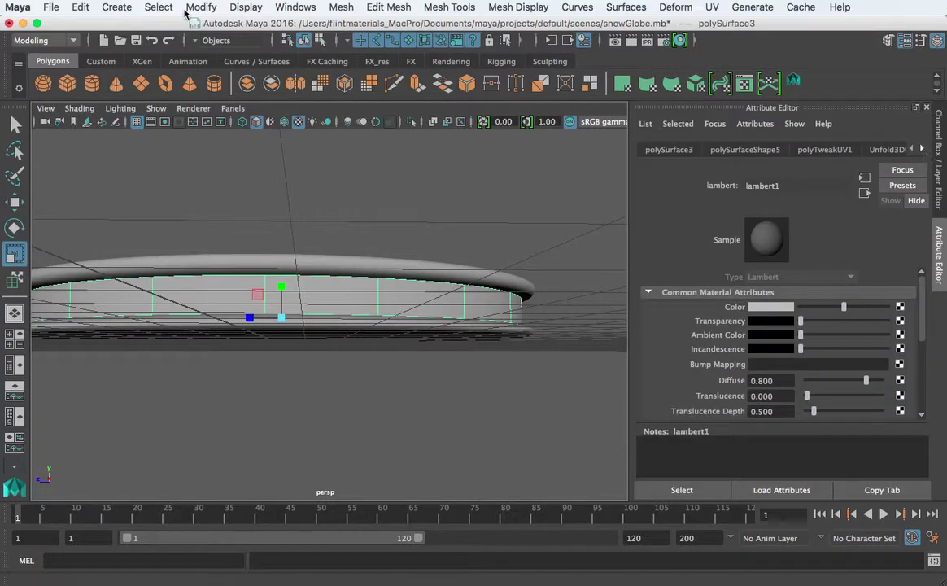
pyautogui.click(112, 7)
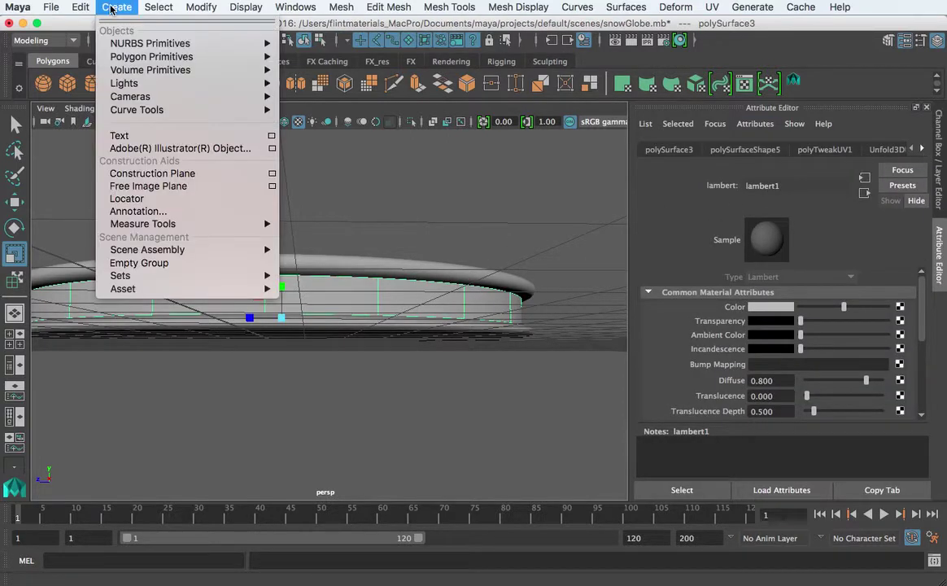
pyautogui.moveTo(148, 169)
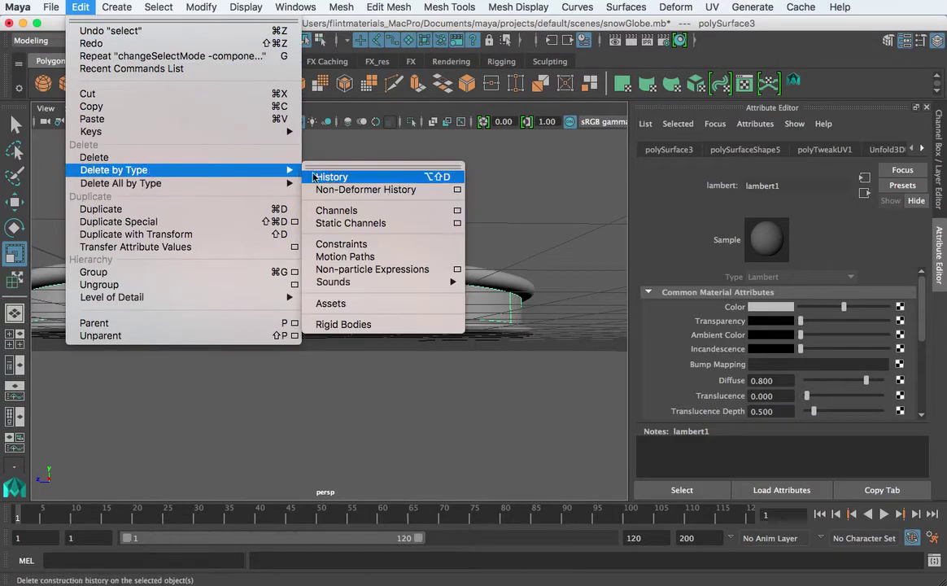
pyautogui.click(330, 177)
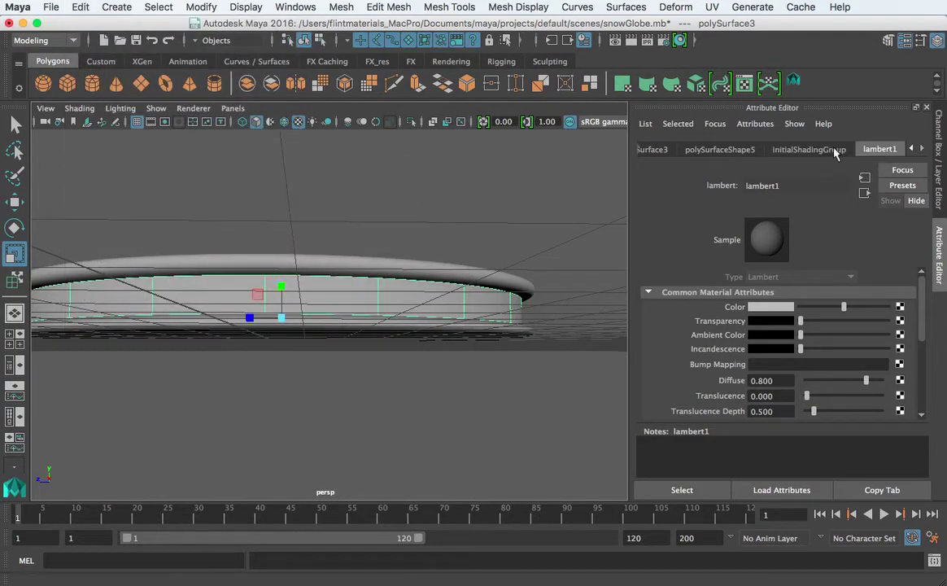
# Assign a new Blinn material to the middle band.
pyautogui.scroll(-5, 361, 288)
pyautogui.scroll(3, 362, 288)
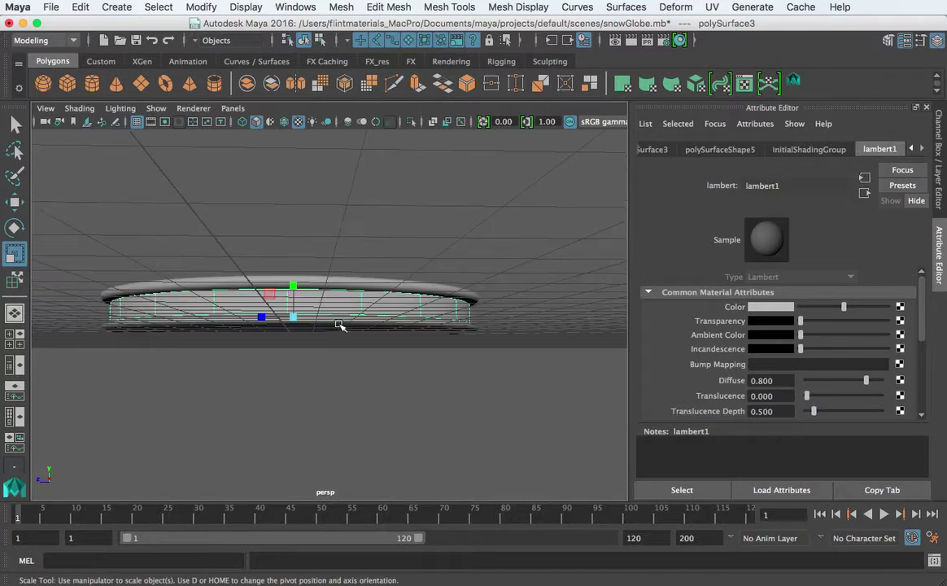
pyautogui.rightClick(308, 297)
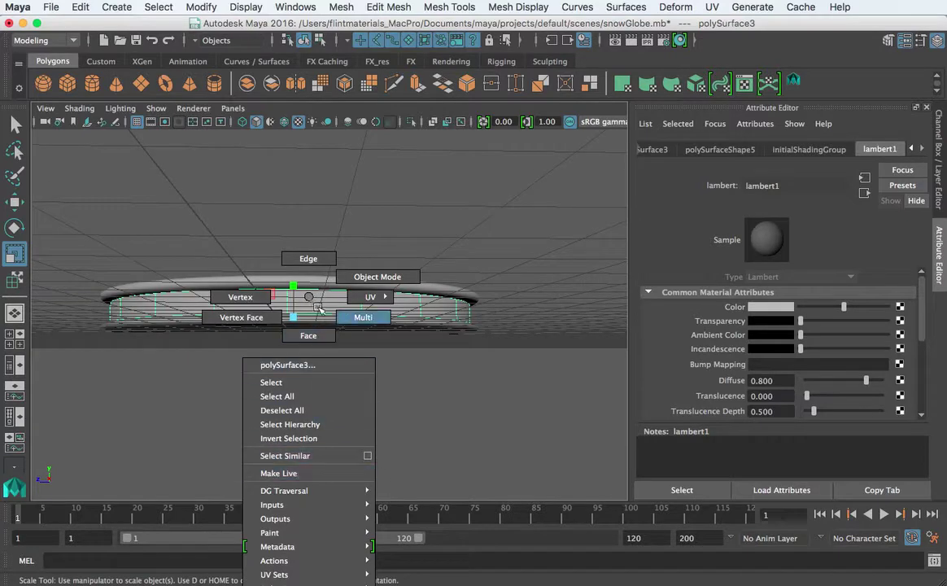
pyautogui.moveTo(317, 308); pyautogui.dragTo(323, 309, button='right')
pyautogui.keyDown('alt'); pyautogui.moveTo(345, 269); pyautogui.dragTo(347, 236); pyautogui.keyUp('alt')
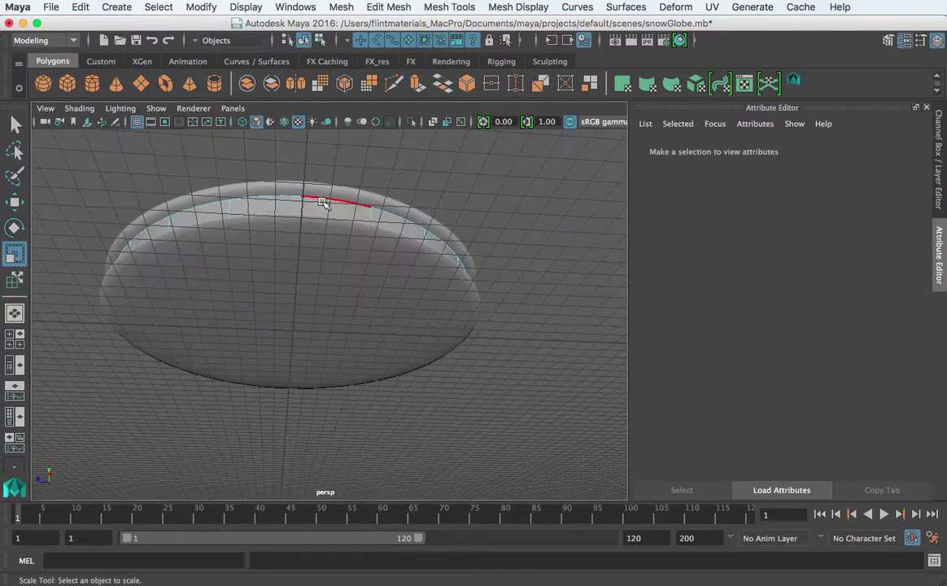
pyautogui.moveTo(322, 202); pyautogui.dragTo(361, 543, button='right')
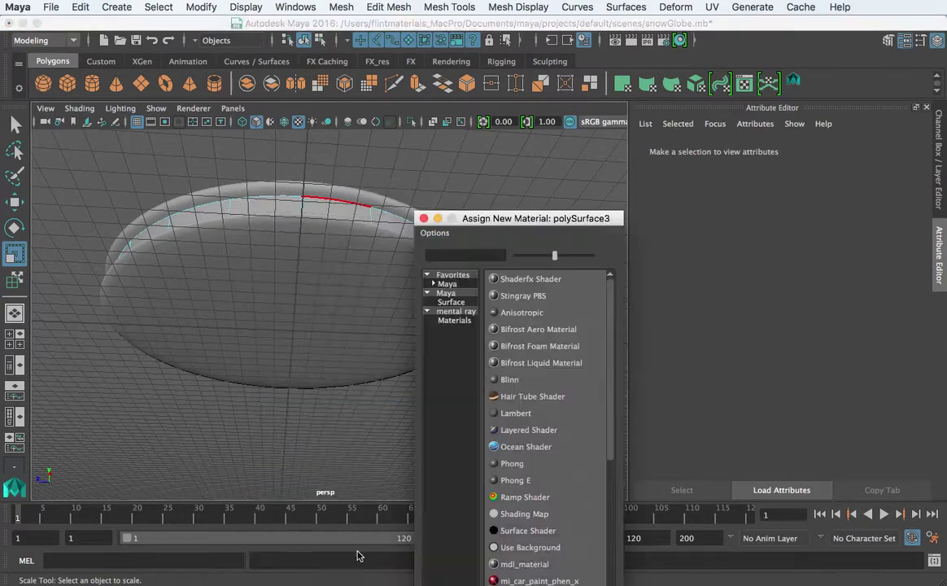
pyautogui.click(514, 381)
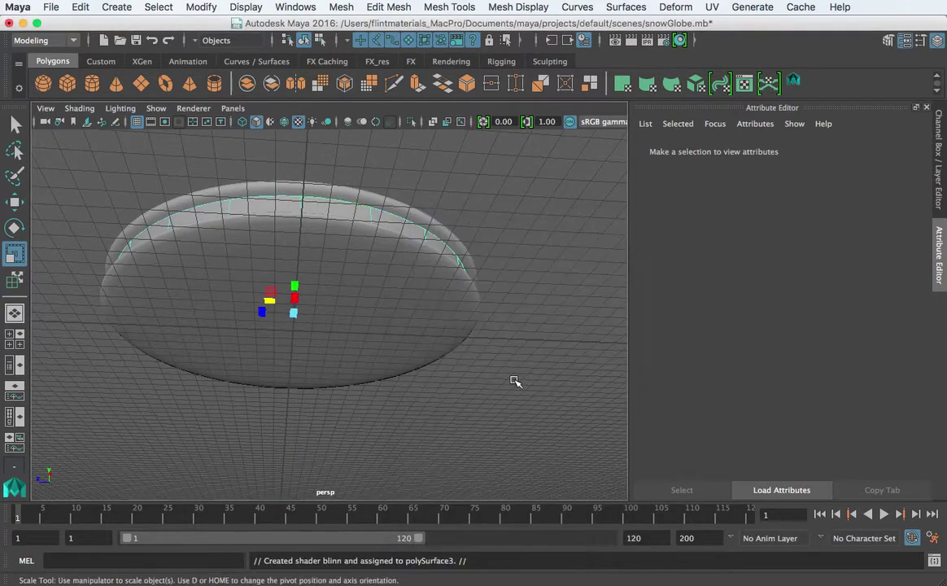
# Lighten the Blinn's color slightly and connect a Grid texture to its bump mapping, with textured display on.
pyautogui.keyDown('alt'); pyautogui.moveTo(412, 277); pyautogui.dragTo(355, 307); pyautogui.keyUp('alt')
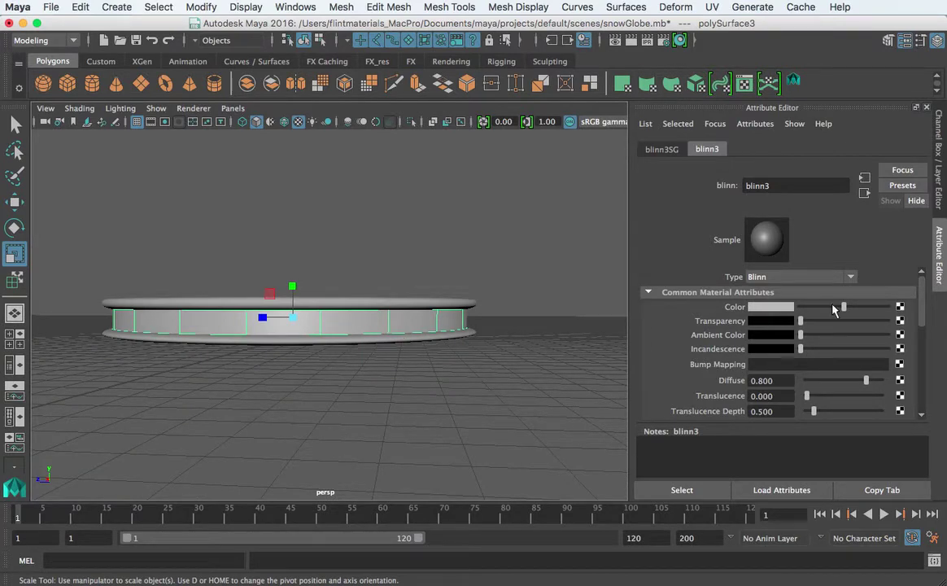
pyautogui.moveTo(846, 307)
pyautogui.mouseDown()
pyautogui.moveTo(817, 307)
pyautogui.moveTo(854, 308)
pyautogui.moveTo(846, 313)
pyautogui.mouseUp()
pyautogui.click(899, 364)
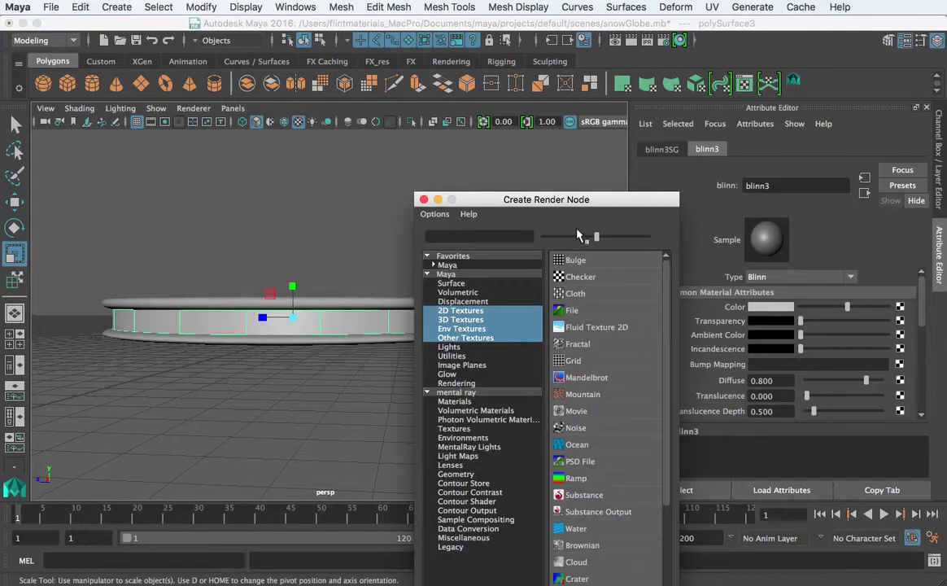
pyautogui.moveTo(545, 201); pyautogui.dragTo(558, 96)
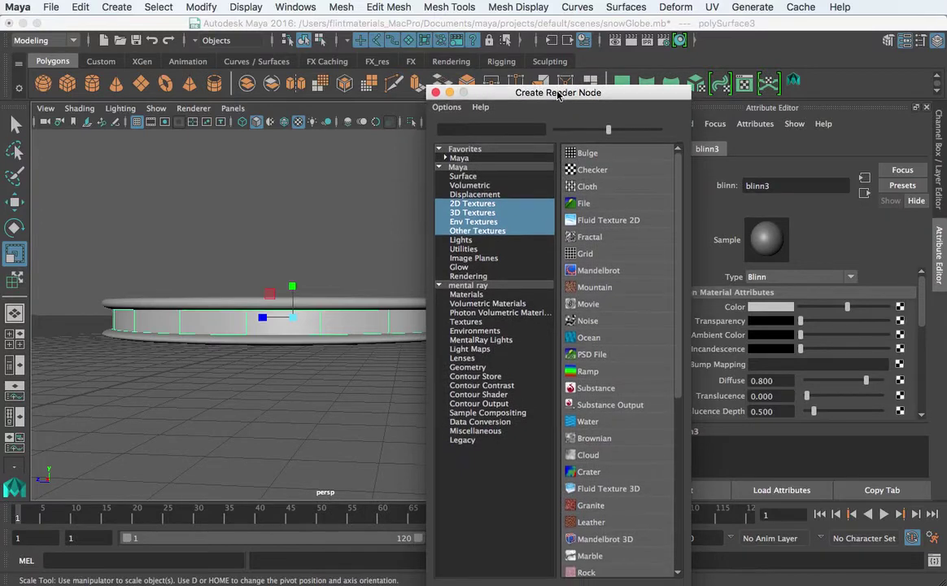
pyautogui.click(573, 254)
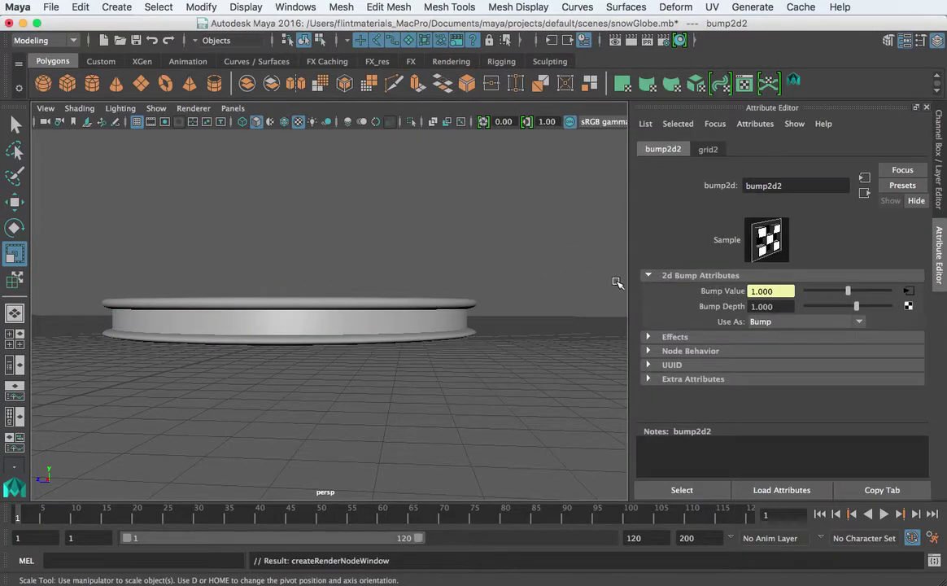
pyautogui.press('6')
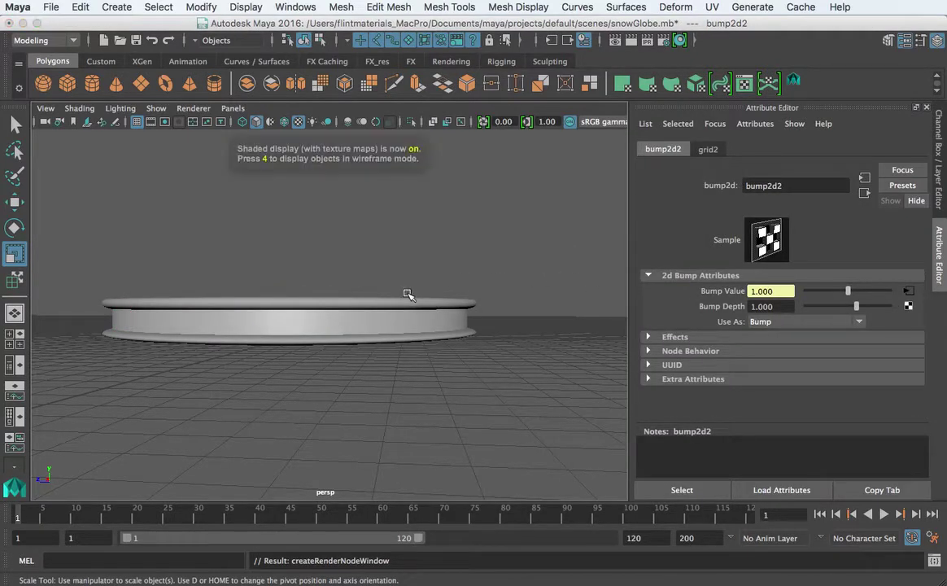
pyautogui.scroll(3, 394, 280)
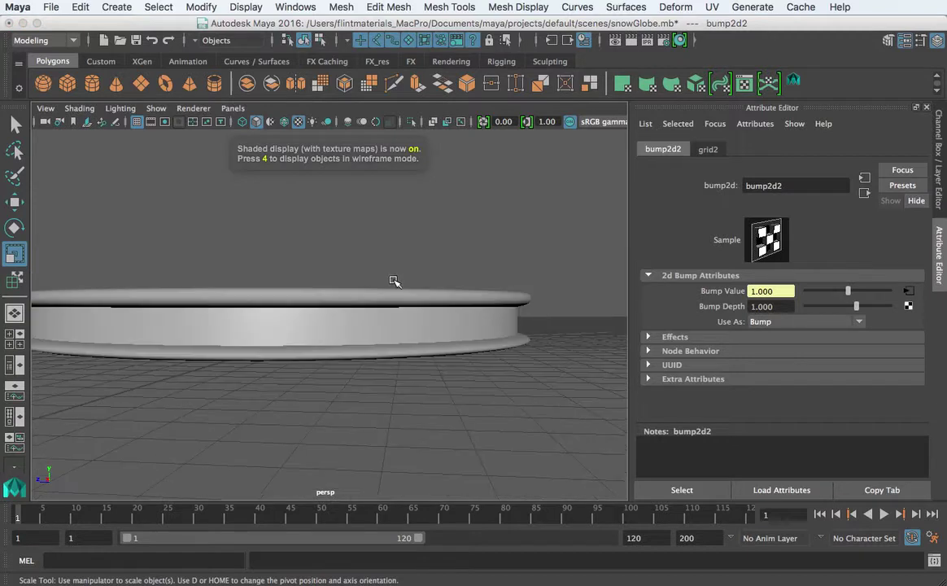
# Set the Repeat UV of the band's grid bump texture to 20 by 20.
pyautogui.click(354, 322)
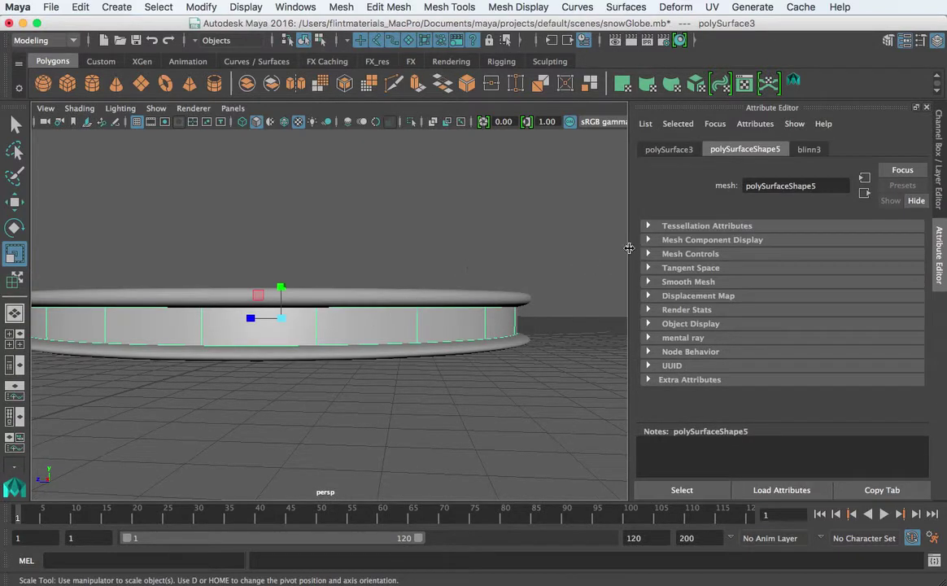
pyautogui.click(801, 151)
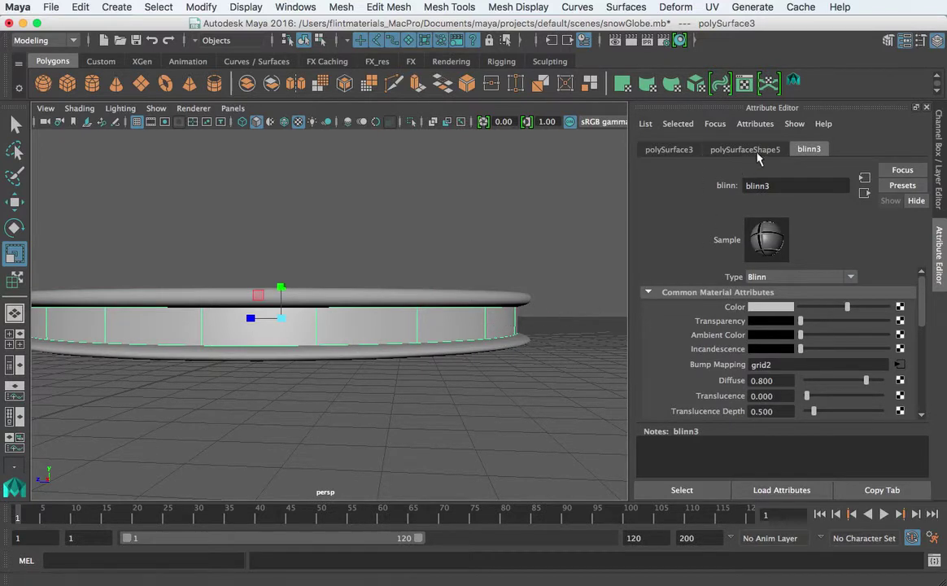
pyautogui.click(899, 365)
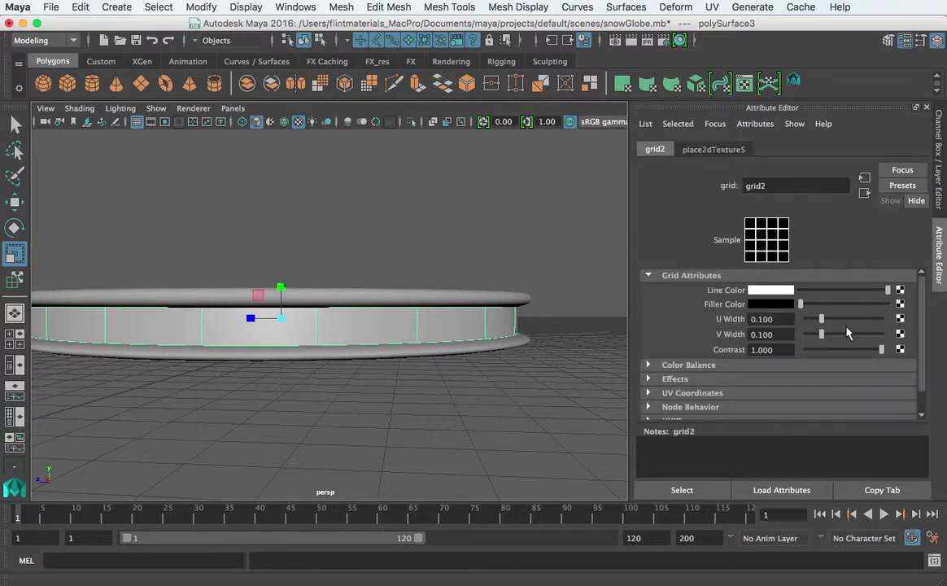
pyautogui.click(694, 151)
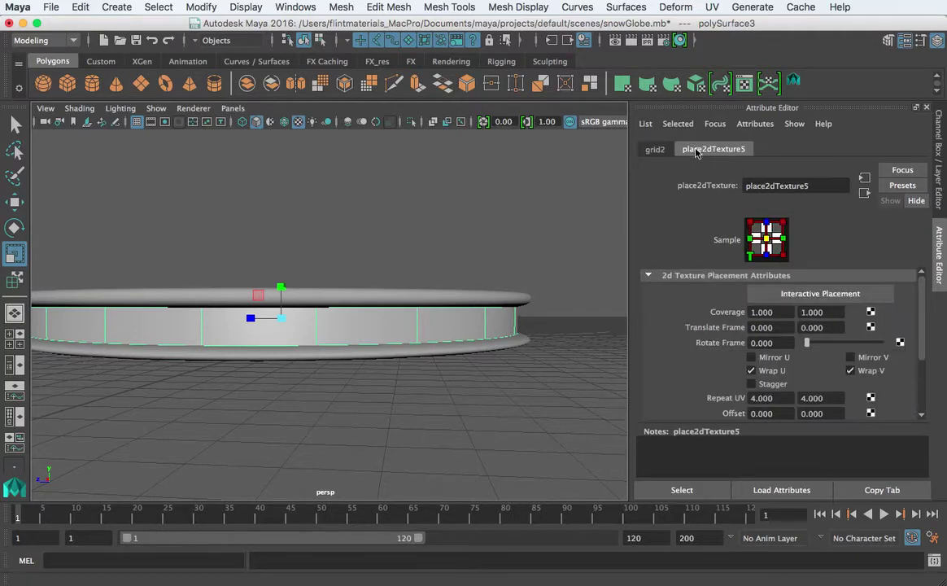
pyautogui.moveTo(779, 400); pyautogui.dragTo(723, 399)
pyautogui.write('20')
pyautogui.press('Tab')
pyautogui.write('20')
pyautogui.press('Return')
# Examine the grid bump pattern around the band and reopen the placement settings of its texture.
pyautogui.scroll(-3, 395, 328)
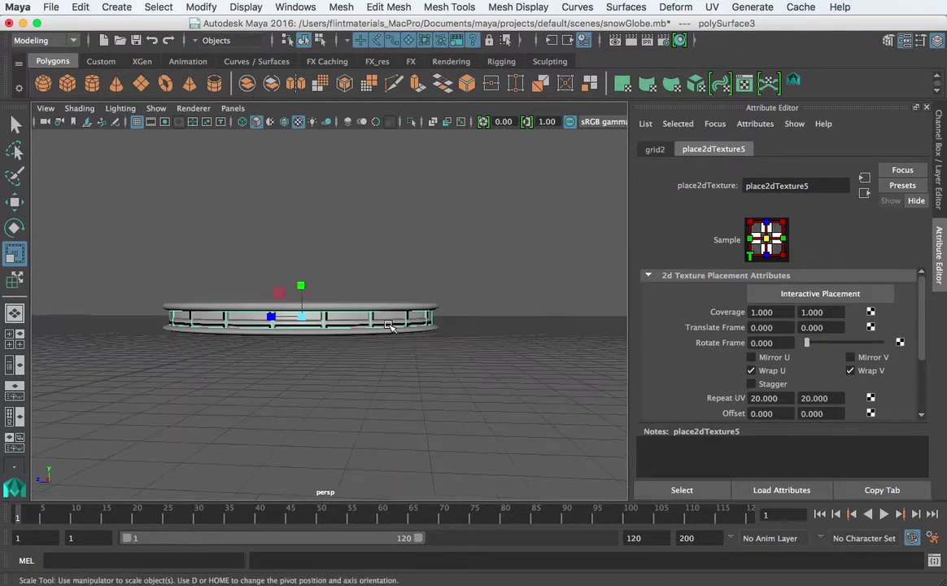
pyautogui.scroll(3, 366, 330)
pyautogui.keyDown('alt'); pyautogui.moveTo(366, 329); pyautogui.dragTo(315, 323); pyautogui.keyUp('alt')
pyautogui.click(349, 328)
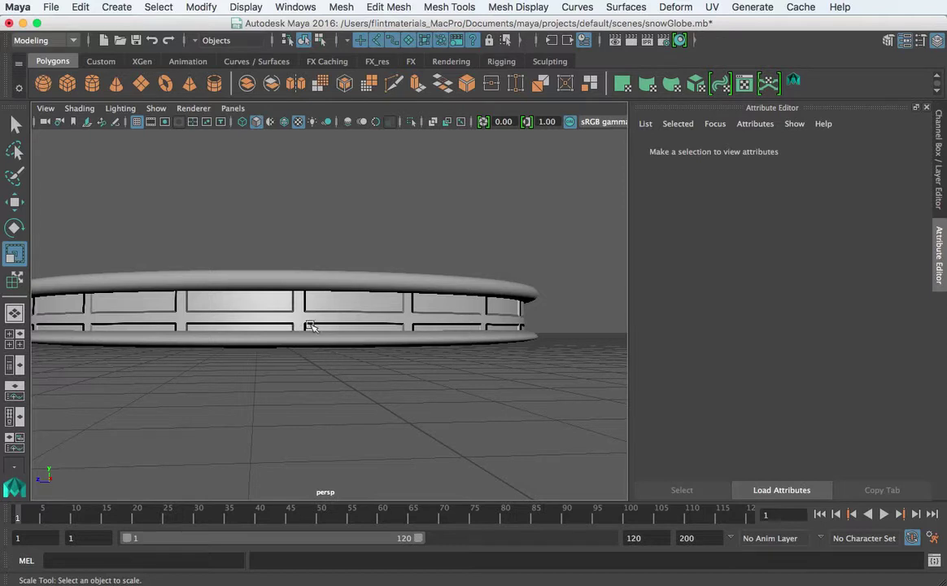
pyautogui.scroll(3, 315, 302)
pyautogui.scroll(-3, 244, 309)
pyautogui.click(940, 199)
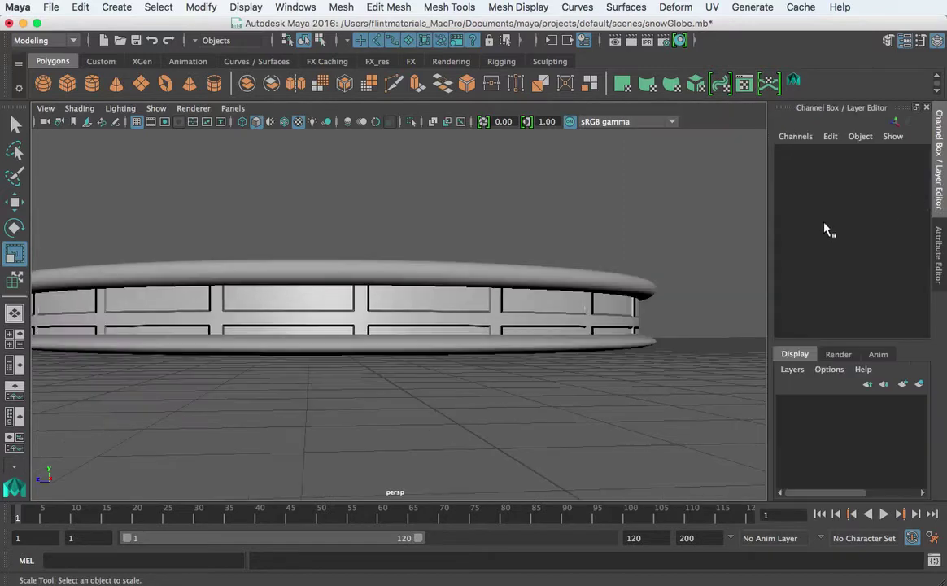
pyautogui.click(454, 284)
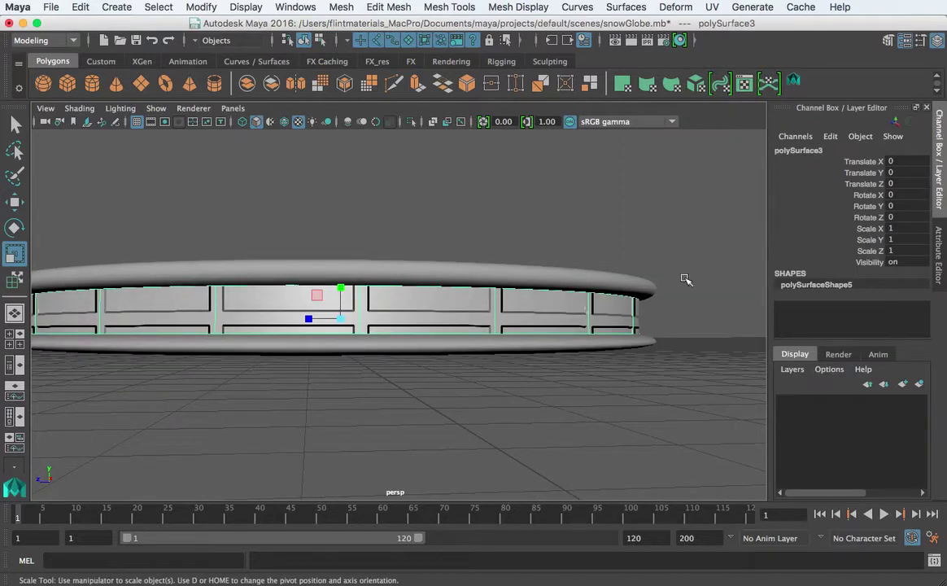
pyautogui.click(940, 252)
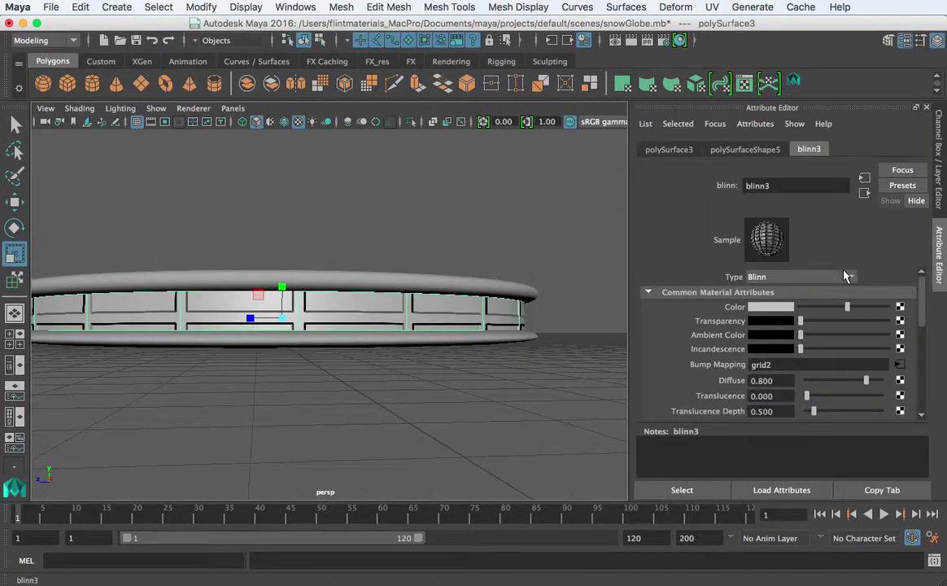
pyautogui.click(898, 366)
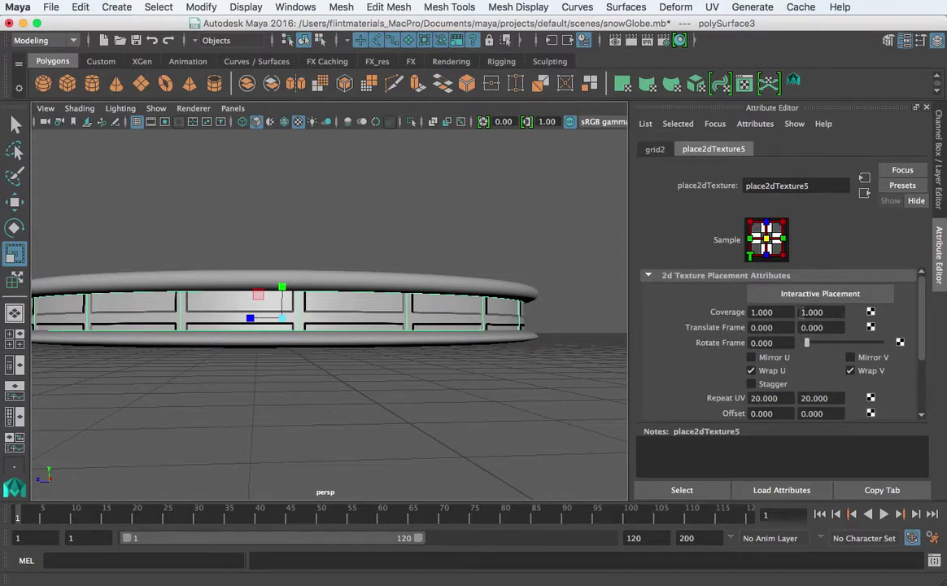
# Switch to the Hypershade and perspective layout and bring up the material Browser.
pyautogui.click(18, 447)
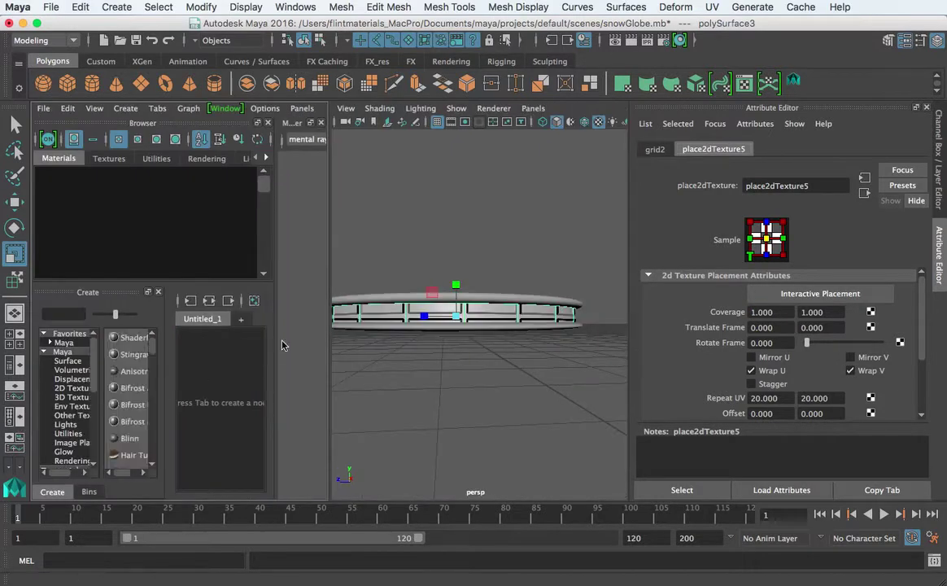
pyautogui.click(218, 109)
pyautogui.click(218, 129)
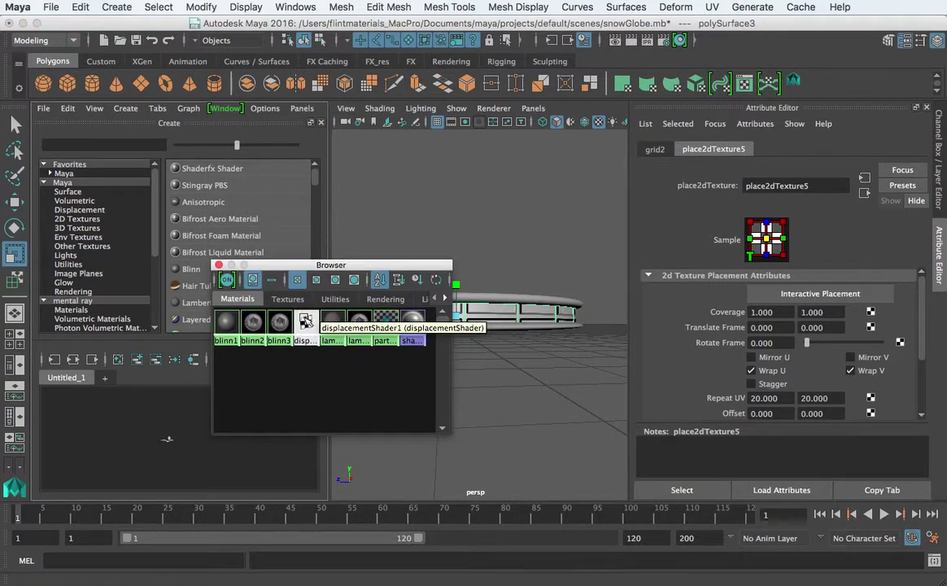
# Rename the band's Blinn material as bandMat.
pyautogui.click(252, 329)
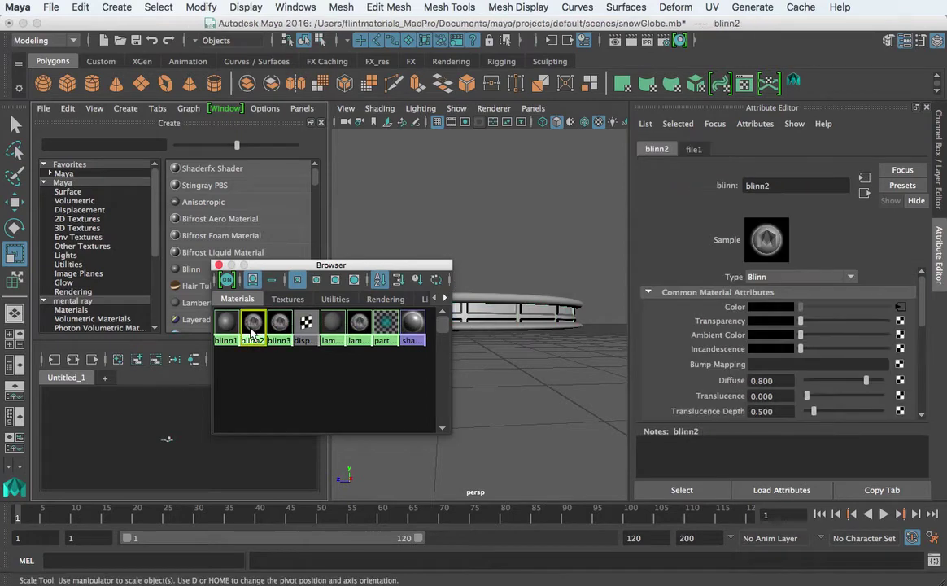
pyautogui.click(279, 326)
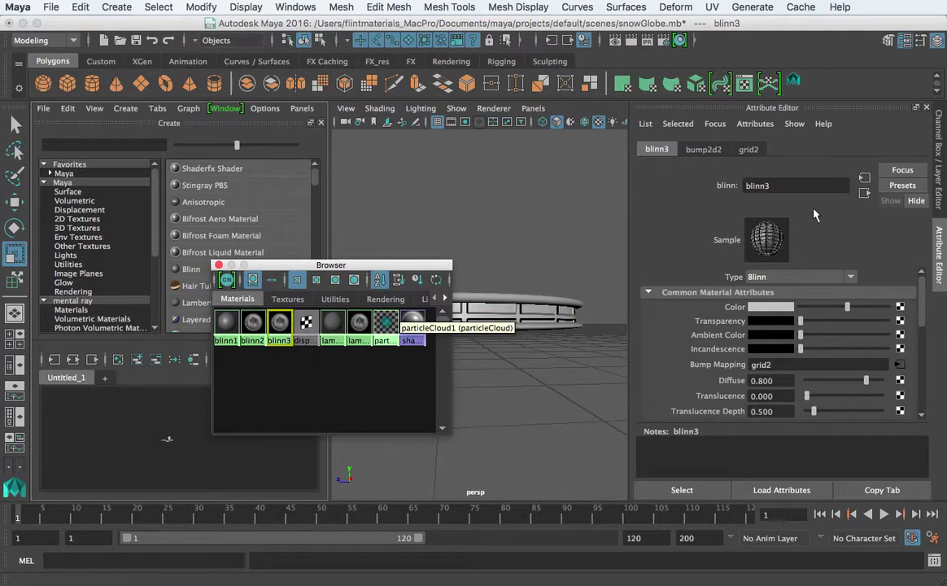
pyautogui.click(705, 190)
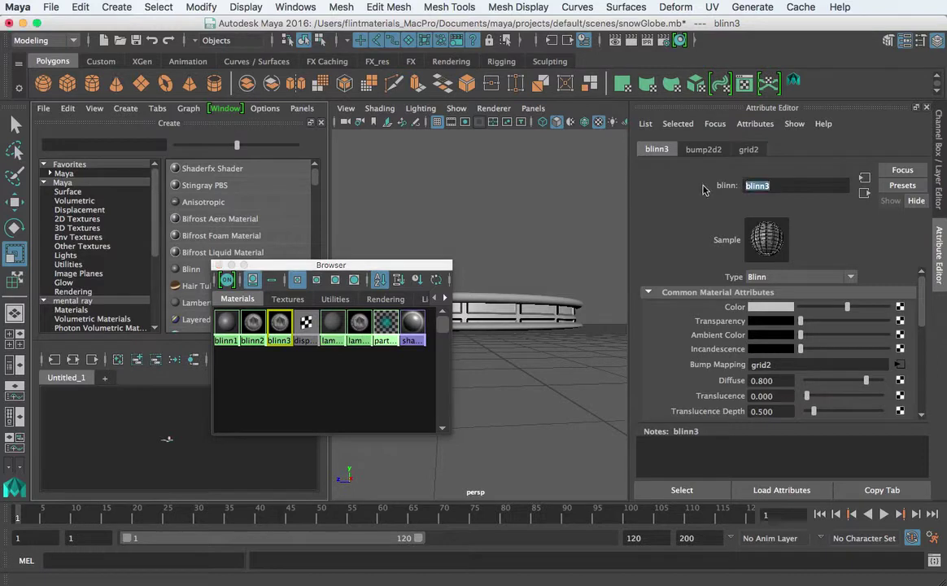
pyautogui.write('bandMat')
pyautogui.press('Return')
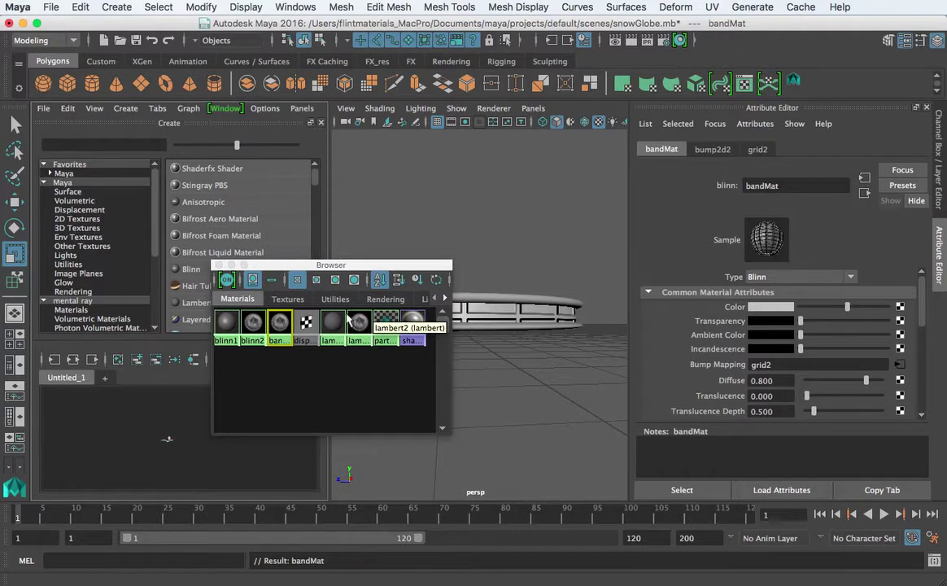
# Graph the input and output connections of bandMat and move the Browser clear of the node network.
pyautogui.moveTo(283, 323); pyautogui.dragTo(148, 426, button='middle')
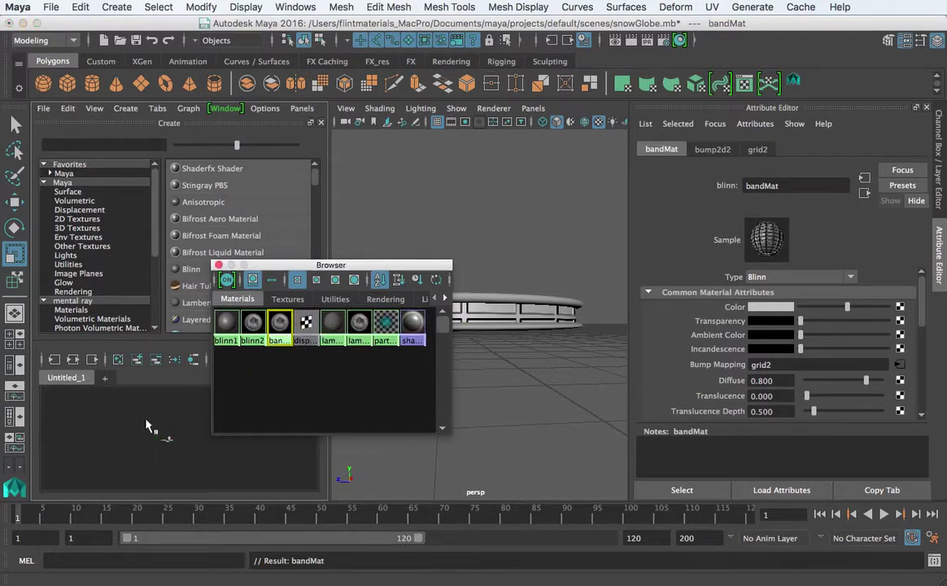
pyautogui.click(72, 359)
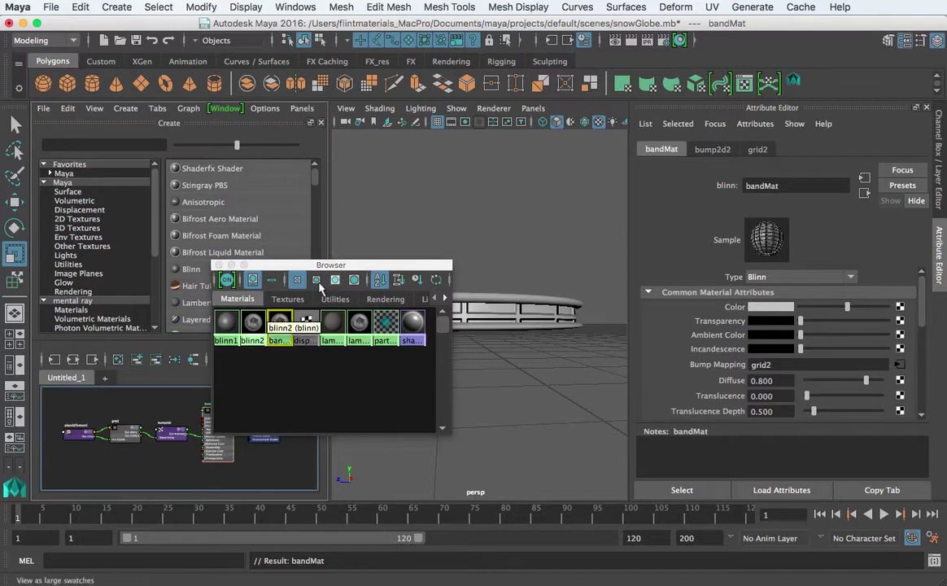
pyautogui.moveTo(284, 265); pyautogui.dragTo(519, 226)
pyautogui.scroll(5, 270, 434)
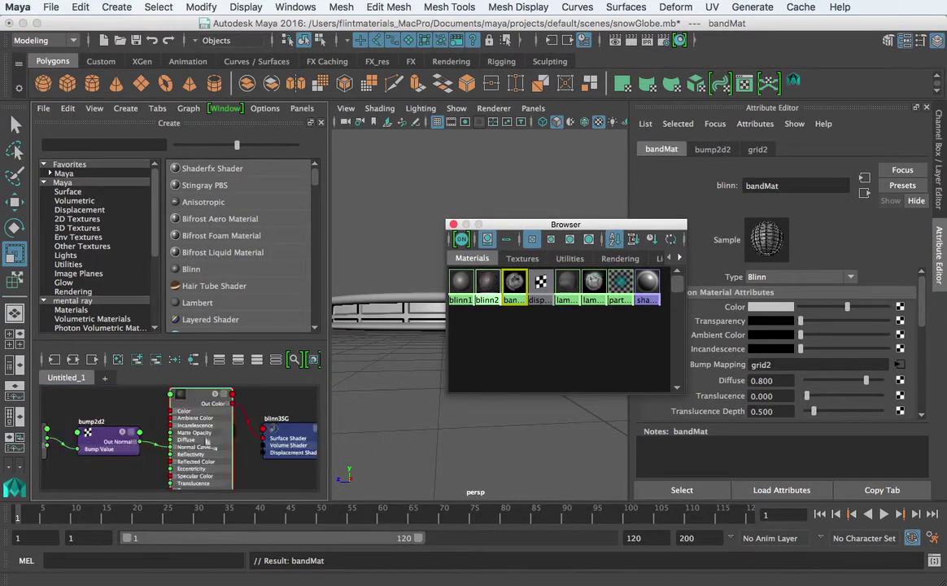
pyautogui.scroll(-5, 269, 433)
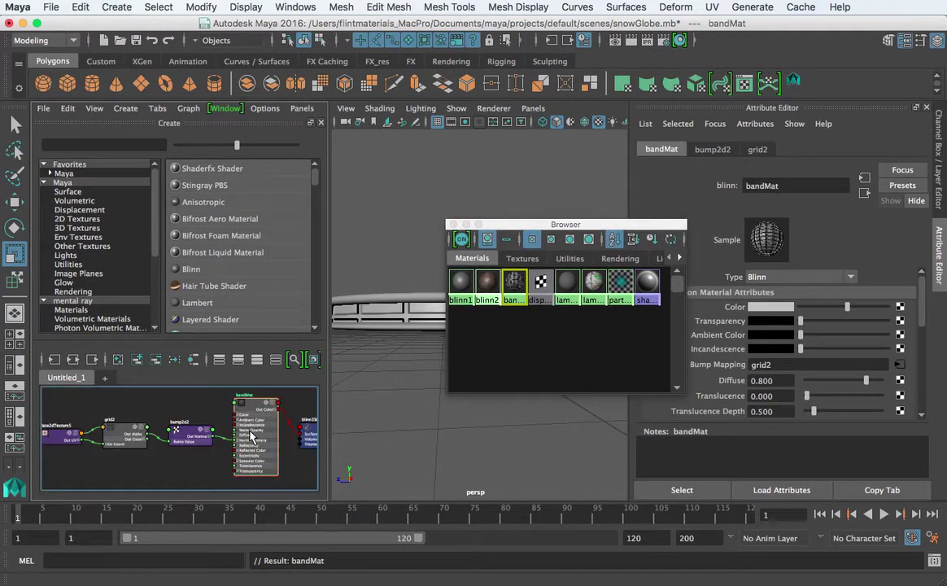
# Filter the Hypershade's node list for "cloth" and create a Cloth texture node.
pyautogui.click(137, 144)
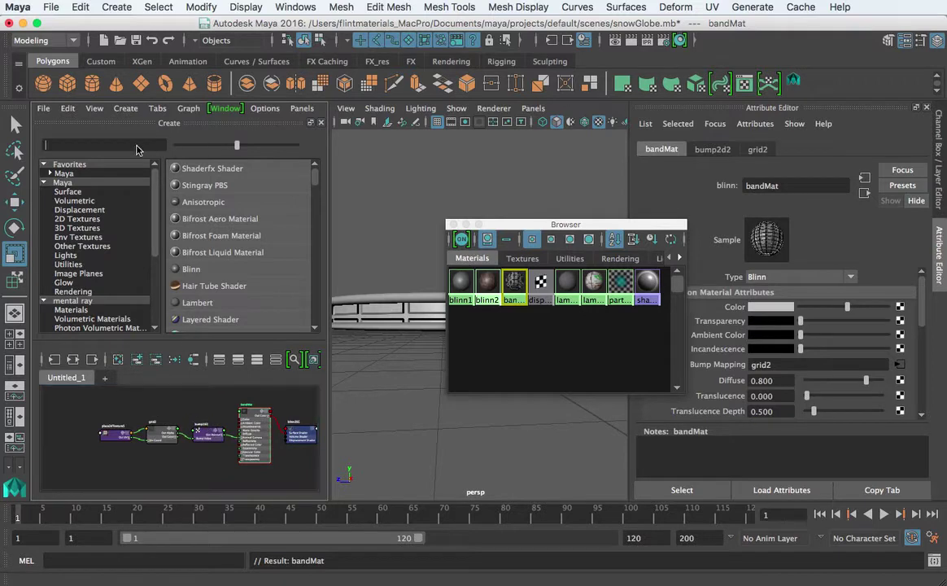
pyautogui.write('cl')
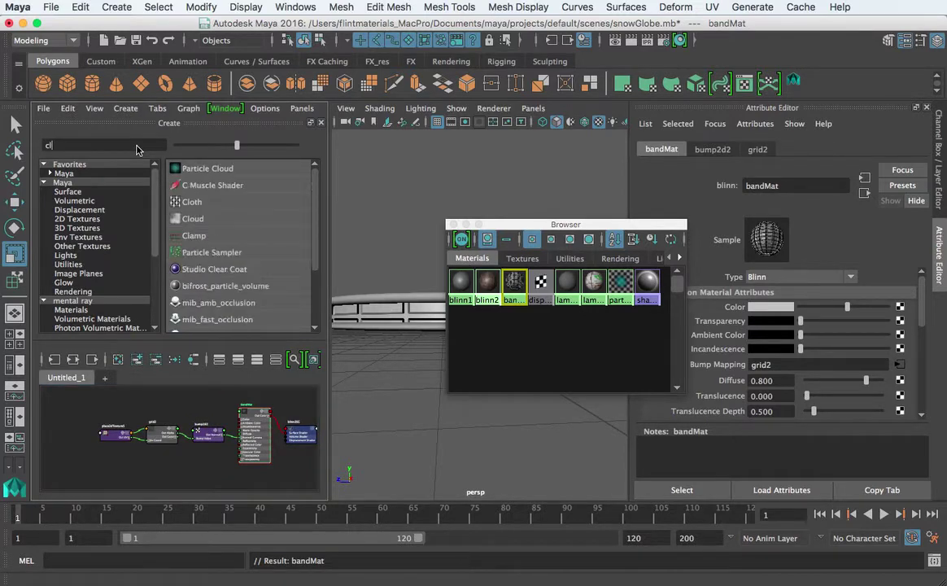
pyautogui.write('oth')
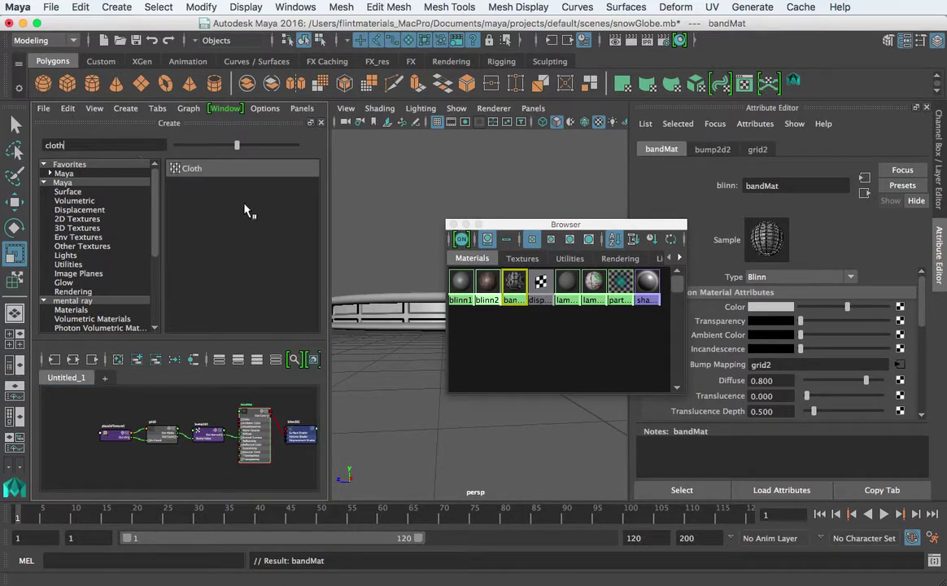
pyautogui.click(181, 172)
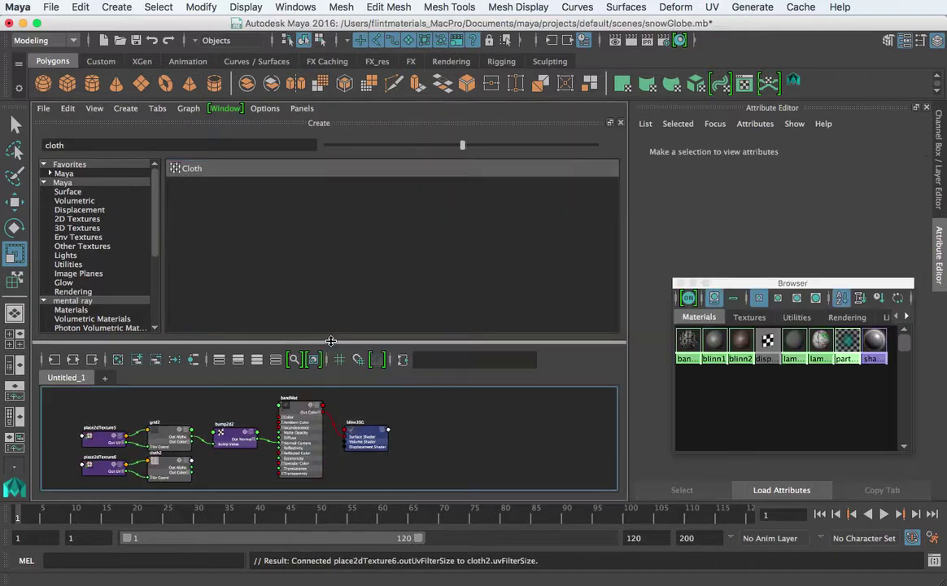
# Enlarge the node graph, move the grid2 nodes aside, and connect the cloth texture's Out Alpha to bump2d2's Bump Value.
pyautogui.moveTo(331, 341); pyautogui.dragTo(334, 230)
pyautogui.scroll(5, 316, 337)
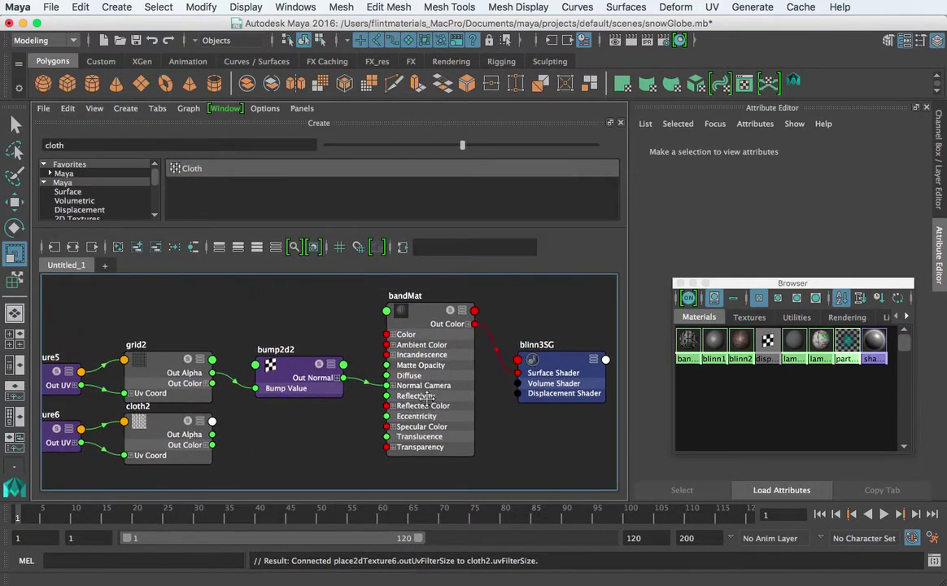
pyautogui.scroll(-2, 425, 399)
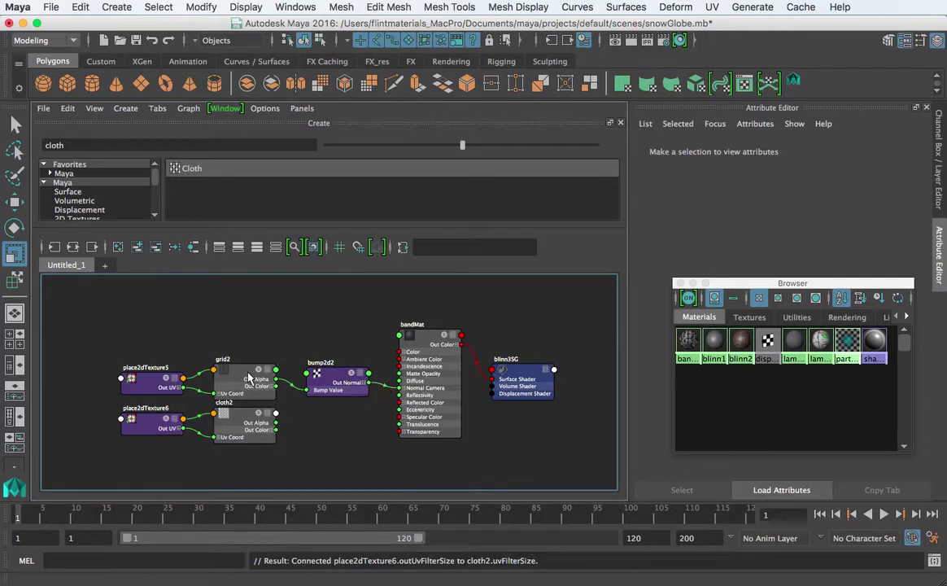
pyautogui.moveTo(118, 334); pyautogui.dragTo(214, 358)
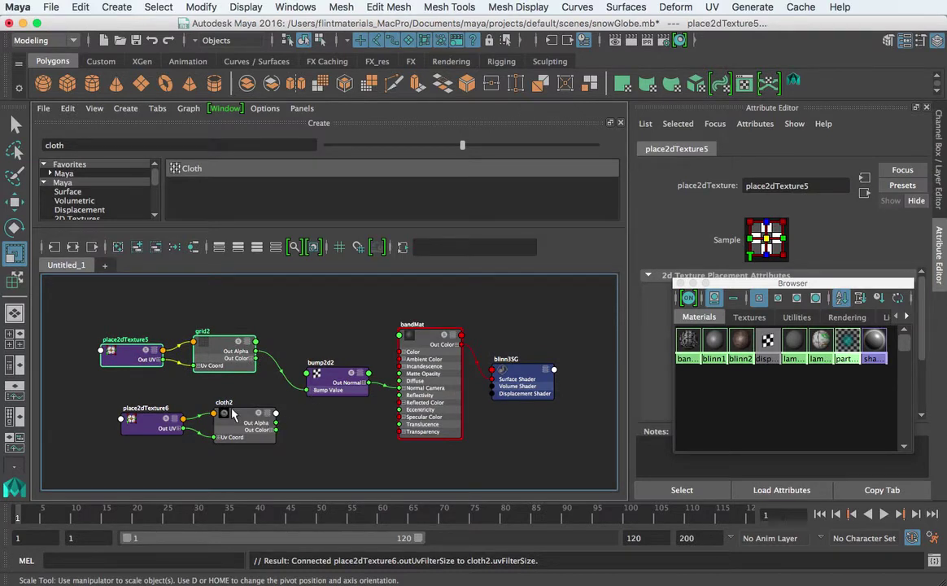
pyautogui.moveTo(276, 422); pyautogui.dragTo(308, 390)
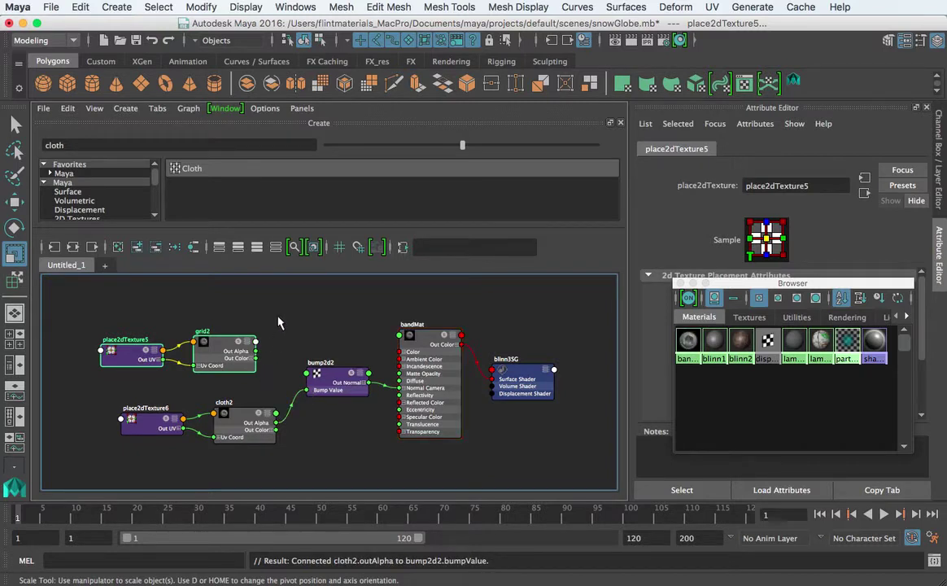
# Delete the grid2 and place2dTexture5 nodes from the graph and close the material Browser.
pyautogui.moveTo(277, 323); pyautogui.dragTo(96, 384)
pyautogui.press('Delete')
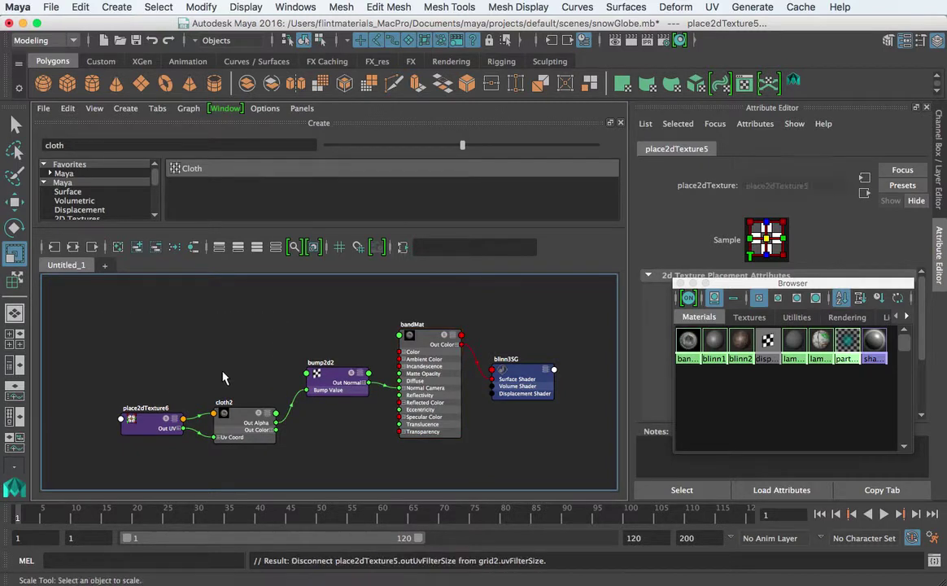
pyautogui.click(681, 283)
# Maximize the perspective view and examine the cloth bump pattern on the snow globe base's band.
pyautogui.press('space')
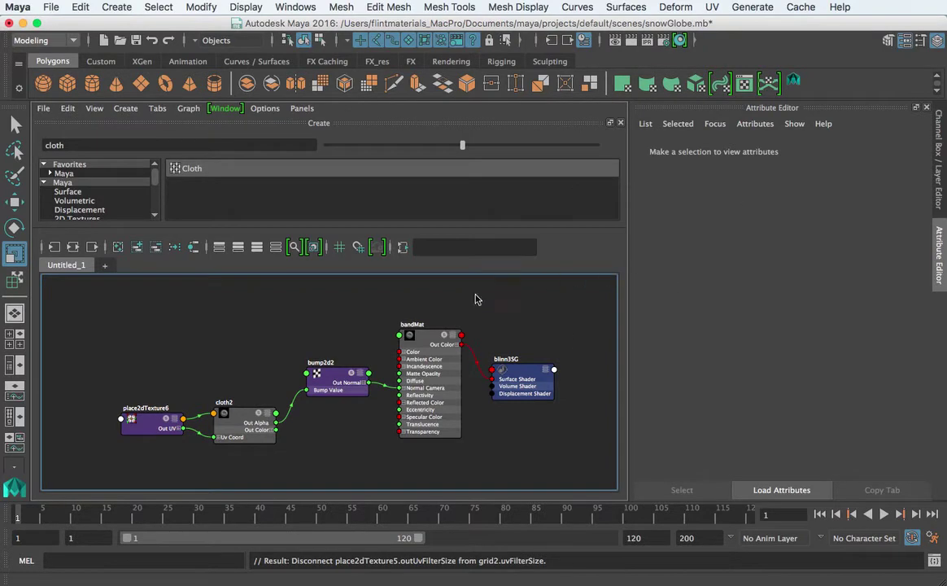
pyautogui.press('space')
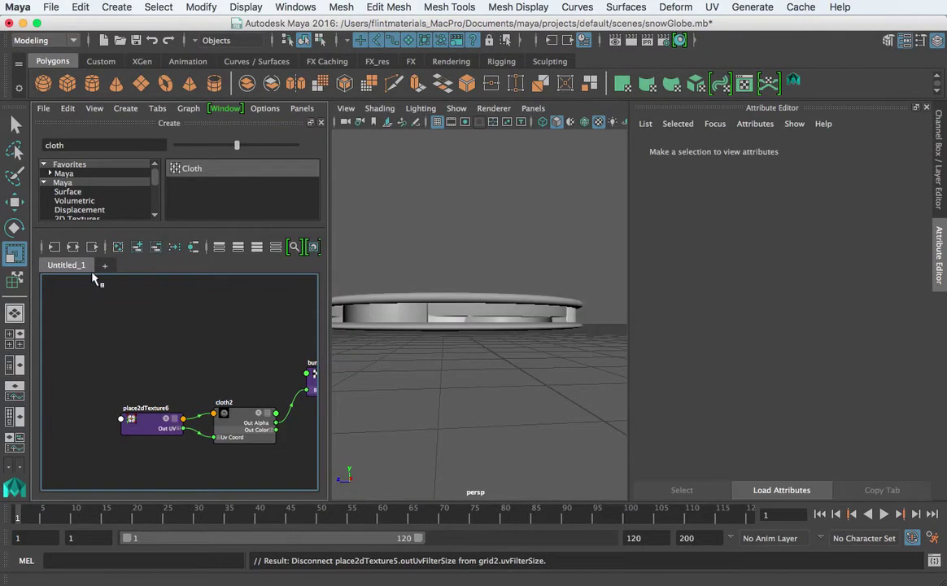
pyautogui.press('space')
pyautogui.keyDown('alt'); pyautogui.moveTo(473, 309); pyautogui.dragTo(345, 321, button='right'); pyautogui.keyUp('alt')
pyautogui.keyDown('alt'); pyautogui.moveTo(345, 321); pyautogui.dragTo(332, 347); pyautogui.keyUp('alt')
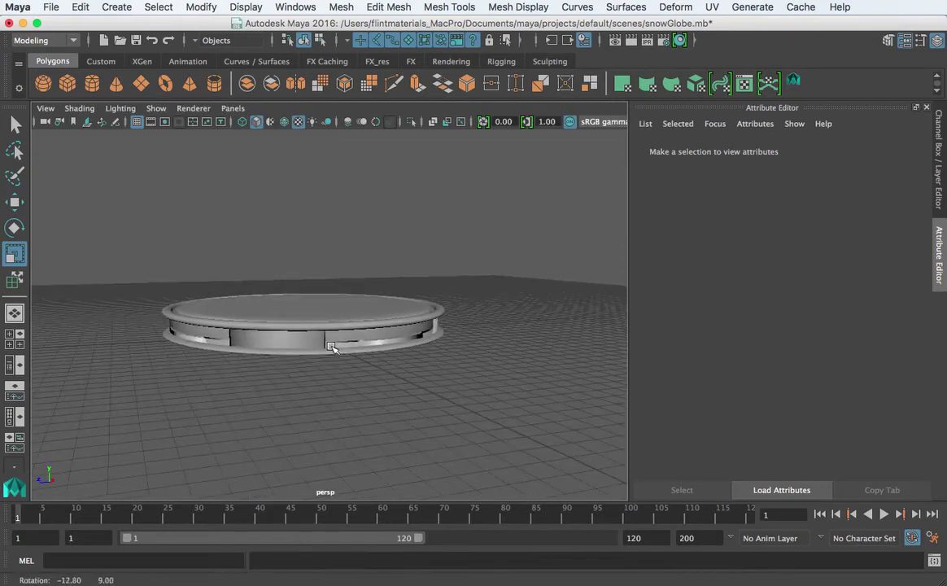
pyautogui.keyDown('alt'); pyautogui.moveTo(332, 347); pyautogui.dragTo(419, 339, button='right'); pyautogui.keyUp('alt')
pyautogui.moveTo(418, 339)
pyautogui.keyDown('alt'); pyautogui.mouseDown()
pyautogui.moveTo(360, 360)
pyautogui.moveTo(423, 349)
pyautogui.mouseUp(); pyautogui.keyUp('alt')
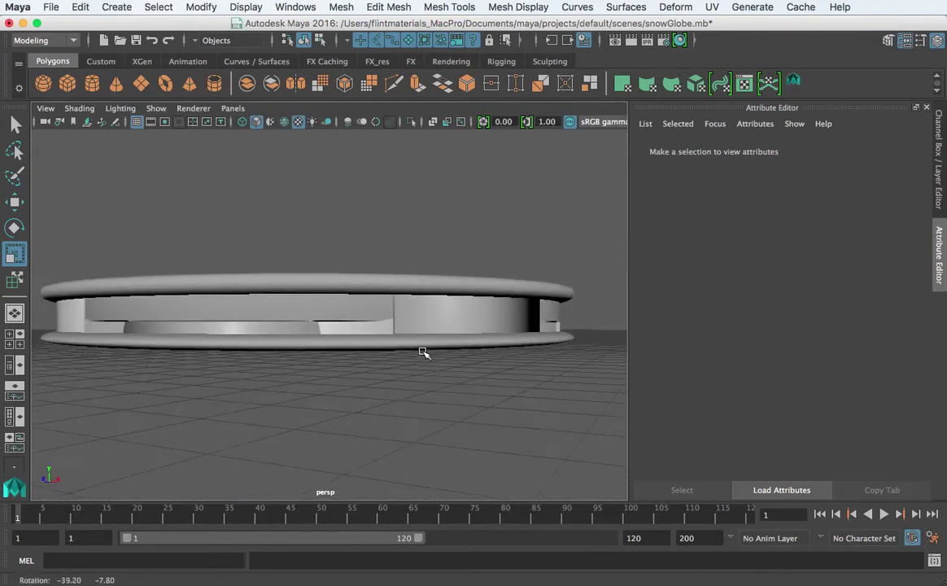
# Select the band, open the cloth texture behind bandMat's bump mapping, and undo a trial U Width of 0.714.
pyautogui.click(237, 323)
pyautogui.moveTo(282, 363)
pyautogui.keyDown('alt'); pyautogui.mouseDown()
pyautogui.moveTo(518, 368)
pyautogui.moveTo(266, 368)
pyautogui.mouseUp(); pyautogui.keyUp('alt')
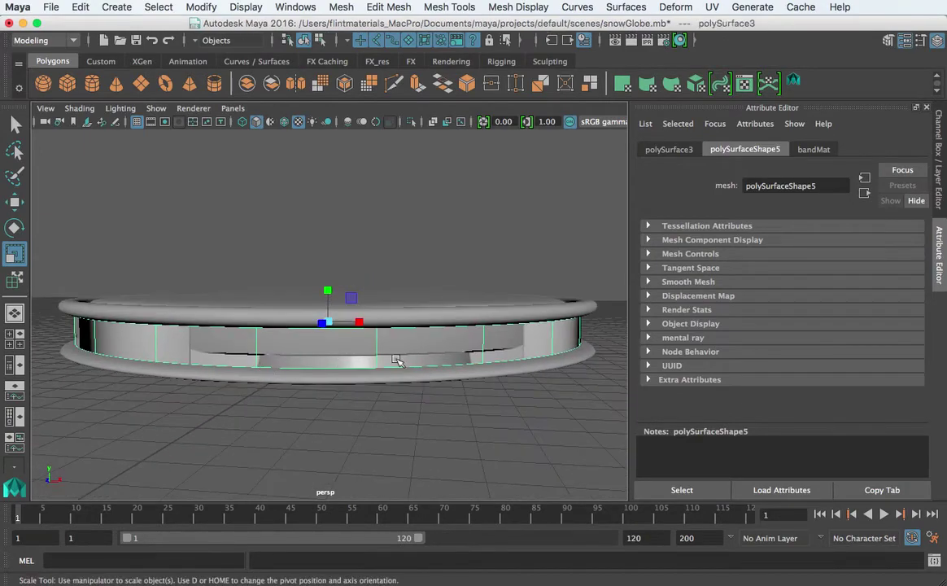
pyautogui.moveTo(368, 356)
pyautogui.keyDown('alt'); pyautogui.mouseDown(button='right')
pyautogui.moveTo(403, 353)
pyautogui.moveTo(356, 357)
pyautogui.mouseUp(button='right'); pyautogui.keyUp('alt')
pyautogui.click(940, 177)
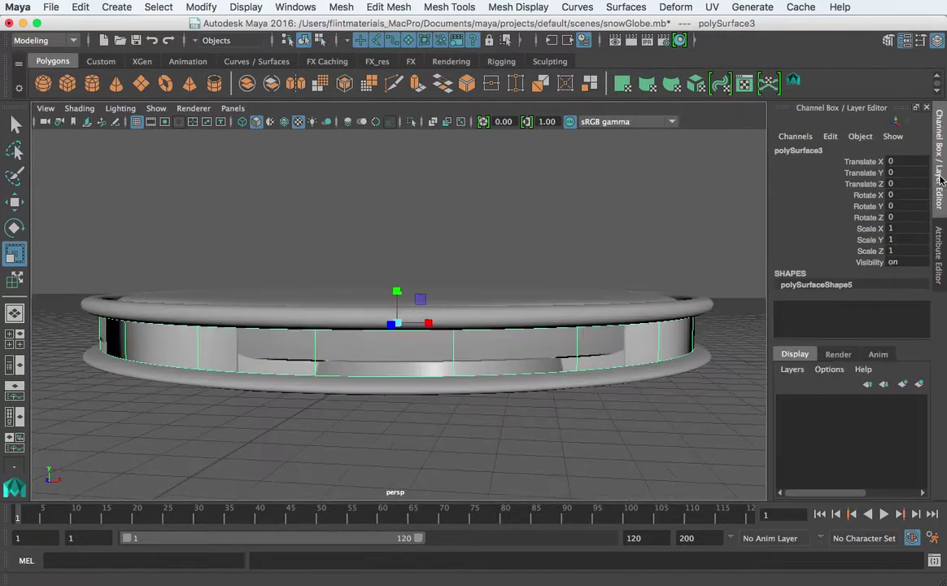
pyautogui.click(940, 256)
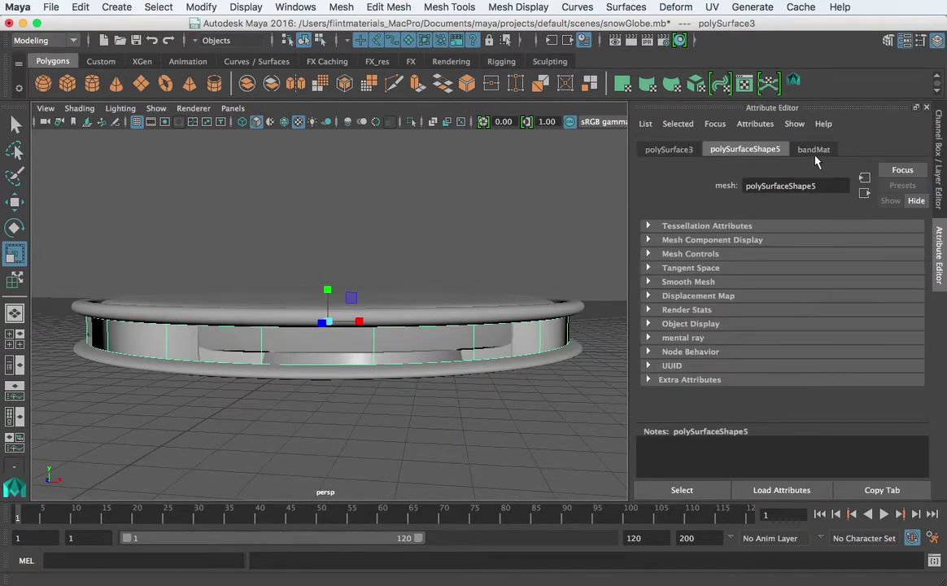
pyautogui.click(811, 150)
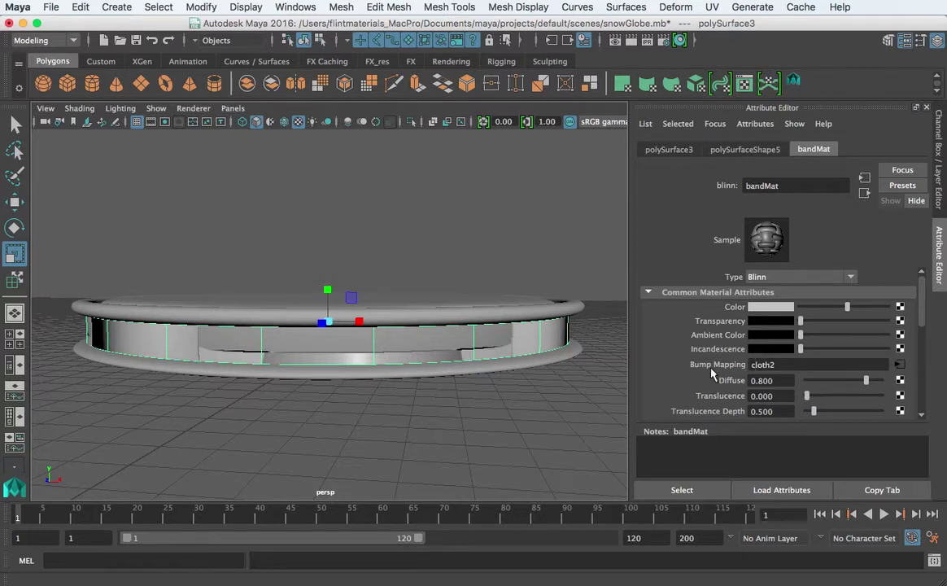
pyautogui.click(900, 366)
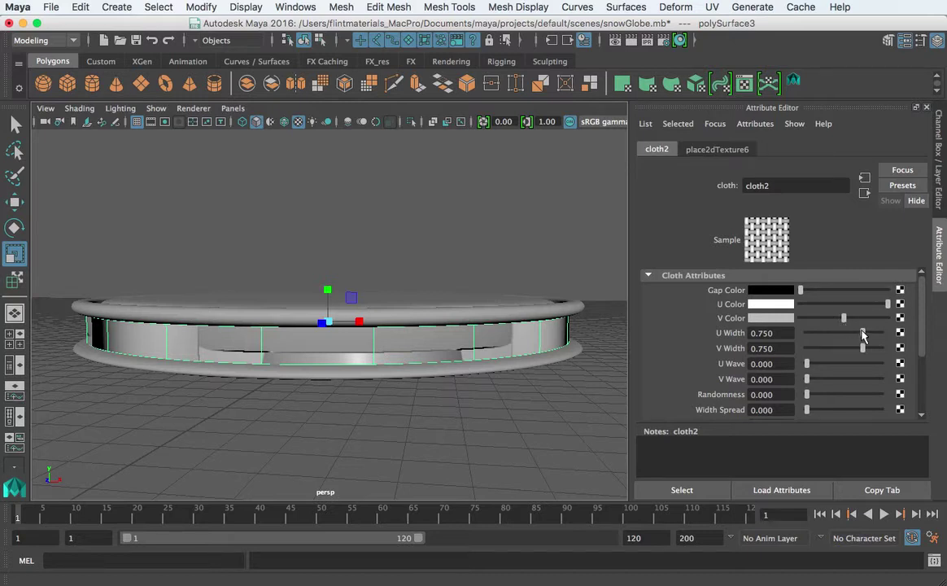
pyautogui.moveTo(864, 335); pyautogui.dragTo(860, 335)
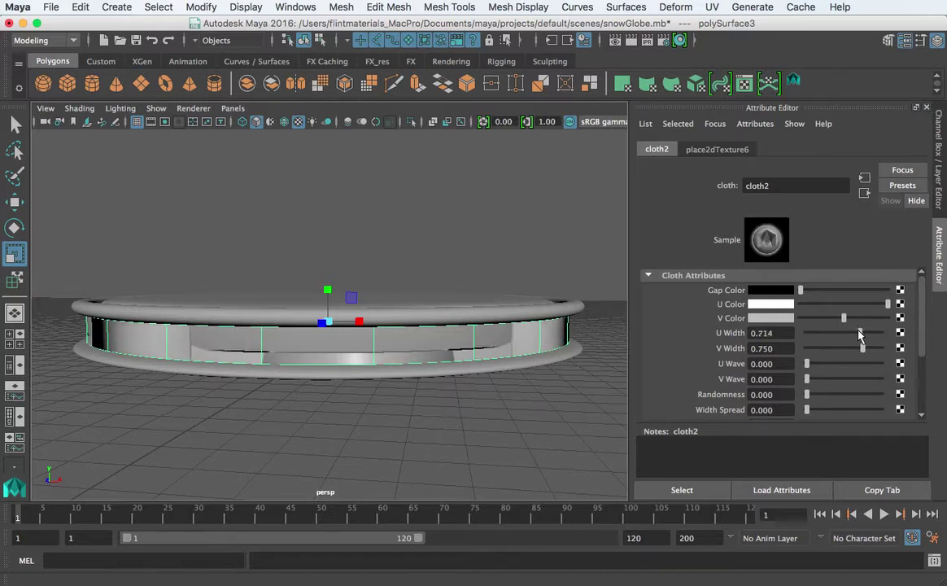
pyautogui.hotkey('ctrl', 'z')
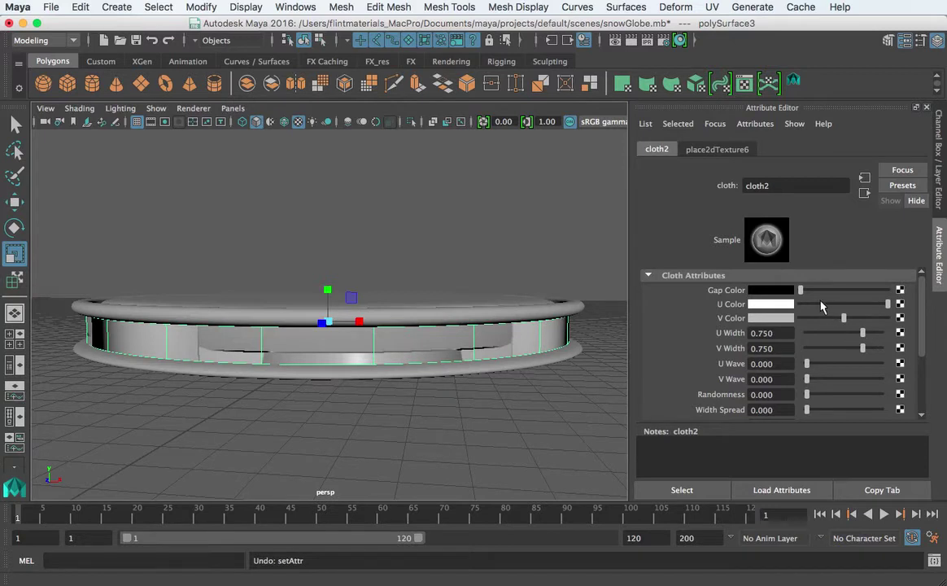
# In the cloth texture's 2D placement, set the U repeat to 10 and then raise it to 50.
pyautogui.click(717, 150)
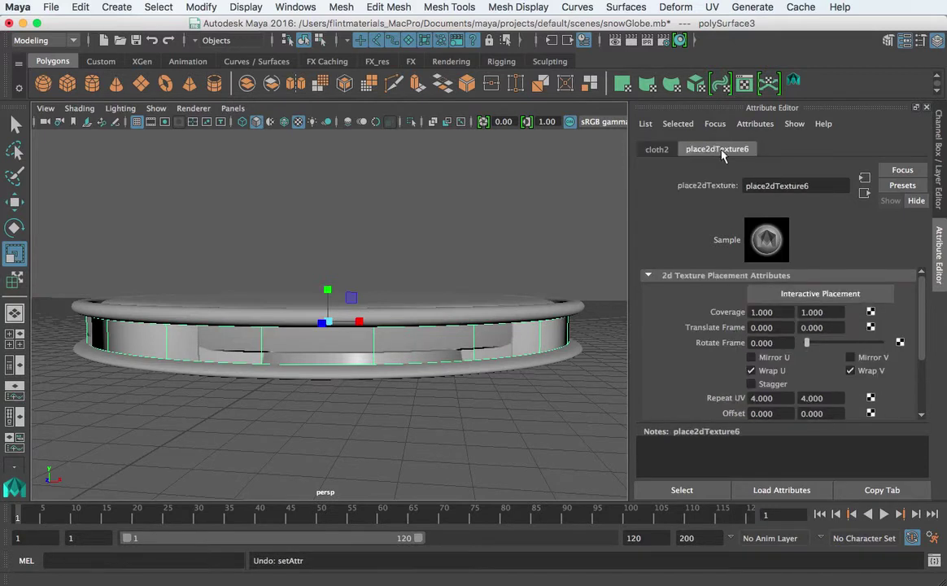
pyautogui.scroll(-2, 770, 368)
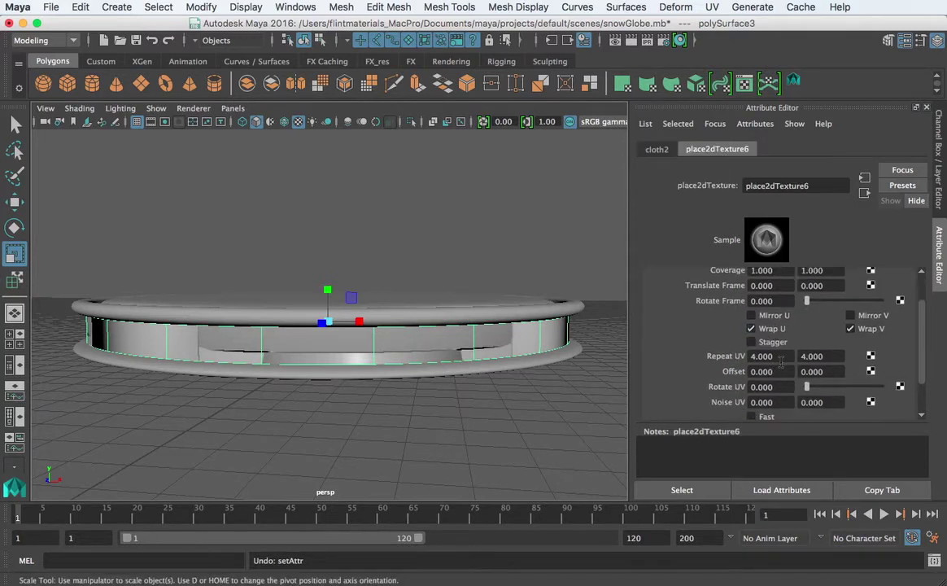
pyautogui.click(783, 356)
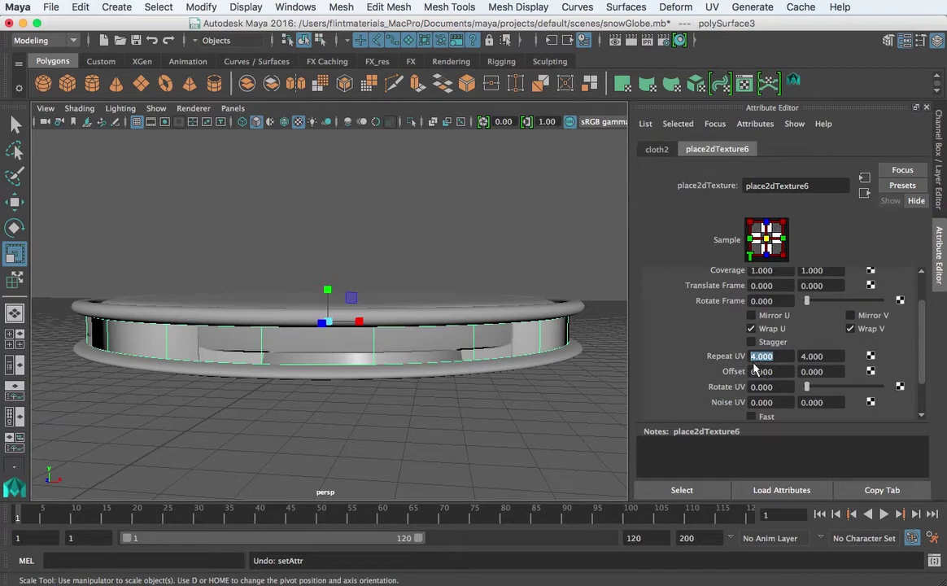
pyautogui.write('10')
pyautogui.press('Return')
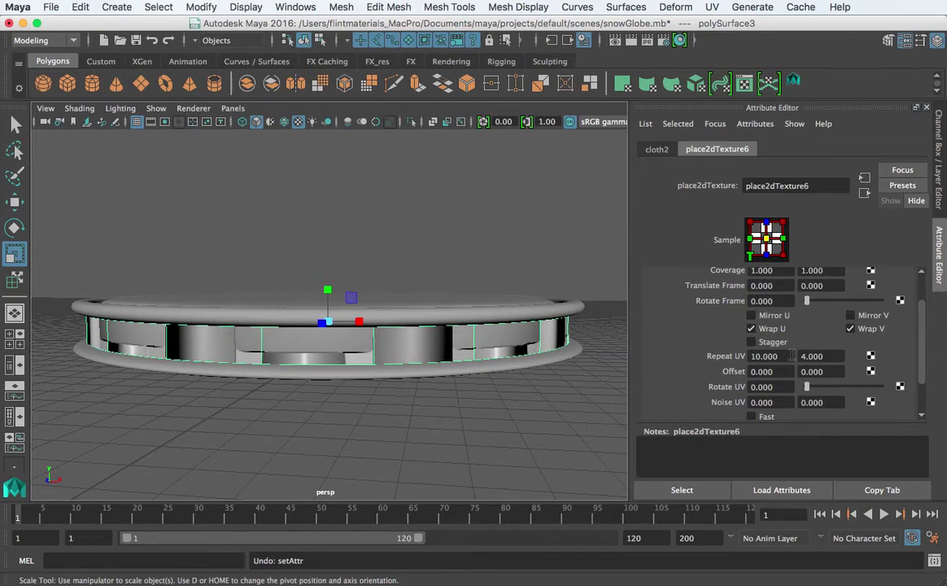
pyautogui.write('50')
pyautogui.press('Return')
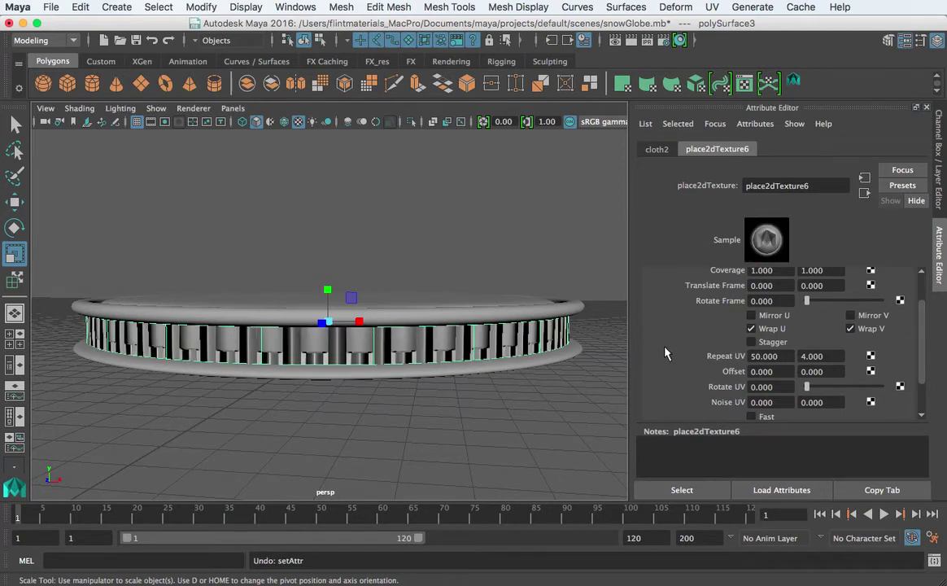
# Set the V repeat of the cloth texture's placement to 1, and then reduce it to 0.
pyautogui.click(836, 359)
pyautogui.write('1')
pyautogui.press('Return')
pyautogui.click(814, 355)
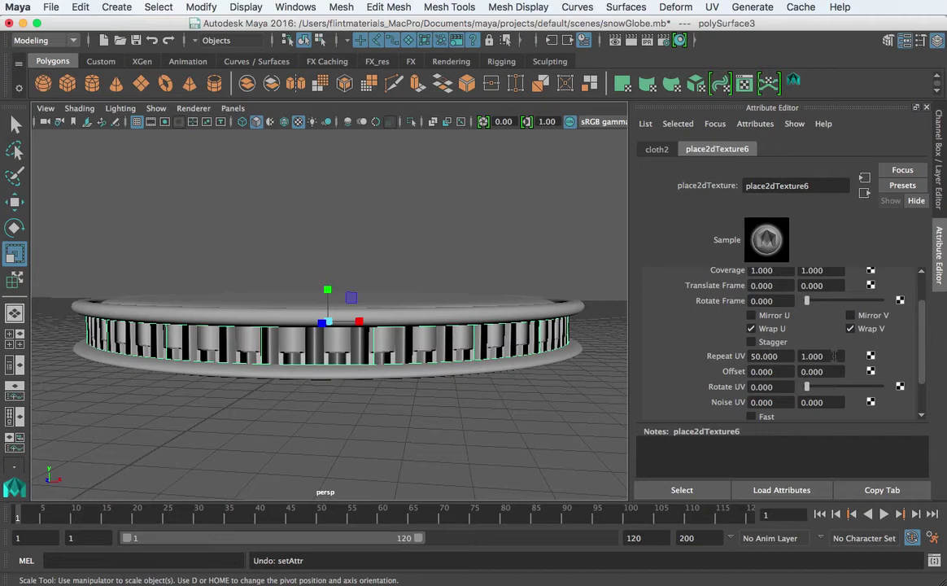
pyautogui.write('0')
pyautogui.press('Return')
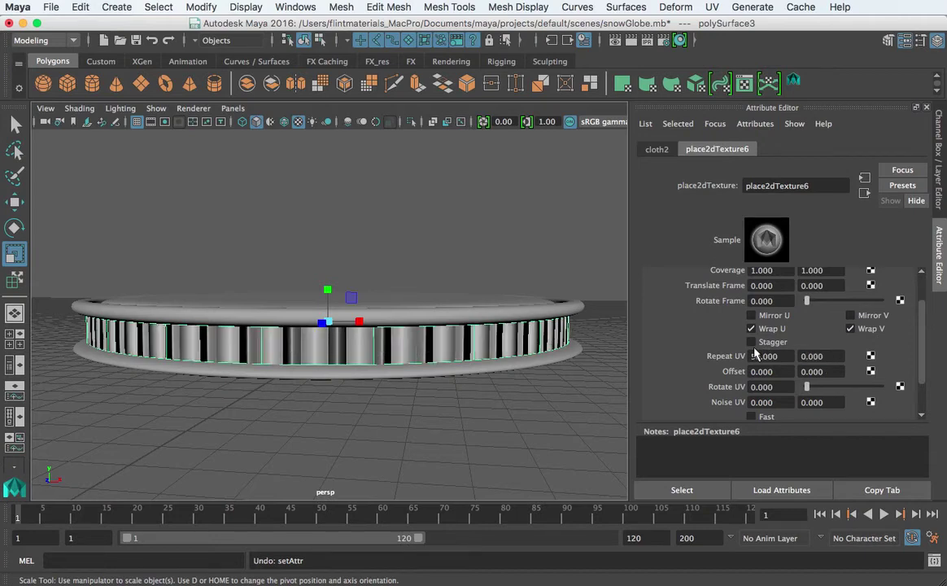
# Slant the band's stripes with a Rotate Frame of 34.286 and set the U repeat to 70.
pyautogui.scroll(3, 365, 353)
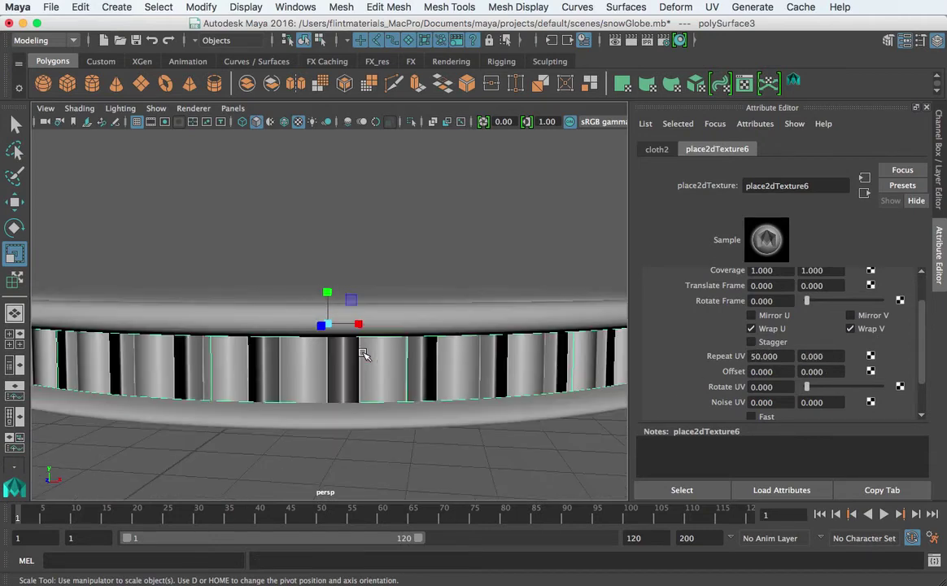
pyautogui.scroll(-3, 365, 353)
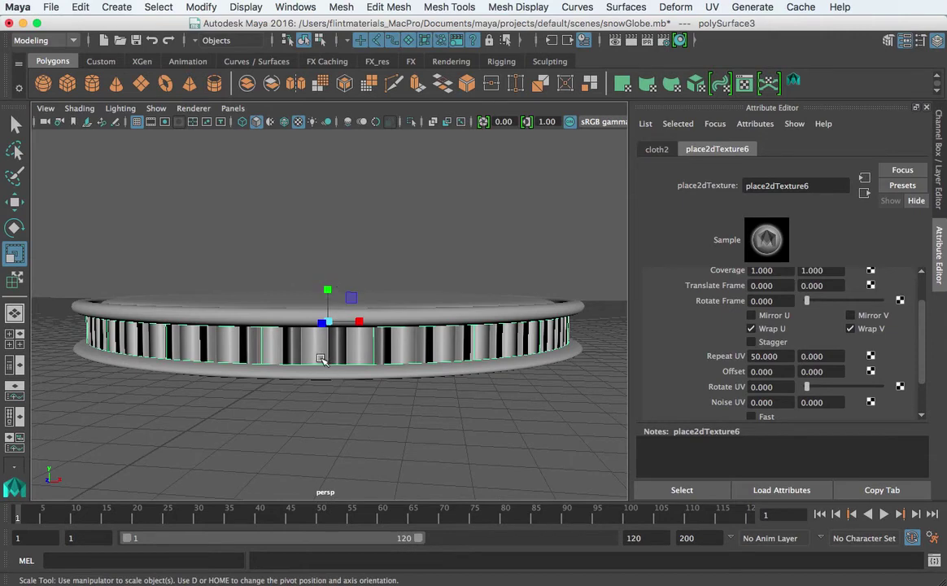
pyautogui.moveTo(412, 364)
pyautogui.keyDown('alt'); pyautogui.mouseDown(button='right')
pyautogui.moveTo(484, 376)
pyautogui.moveTo(398, 375)
pyautogui.mouseUp(button='right'); pyautogui.keyUp('alt')
pyautogui.moveTo(806, 301); pyautogui.dragTo(815, 304)
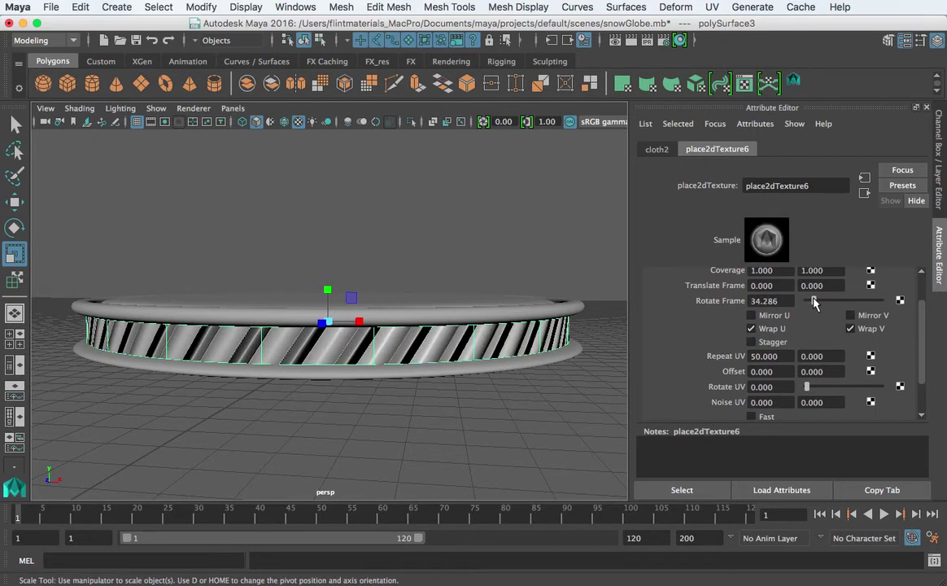
pyautogui.click(779, 355)
pyautogui.write('70')
pyautogui.press('Return')
# Examine the slanted stripes around the base from different distances and select the band again.
pyautogui.scroll(-3, 482, 266)
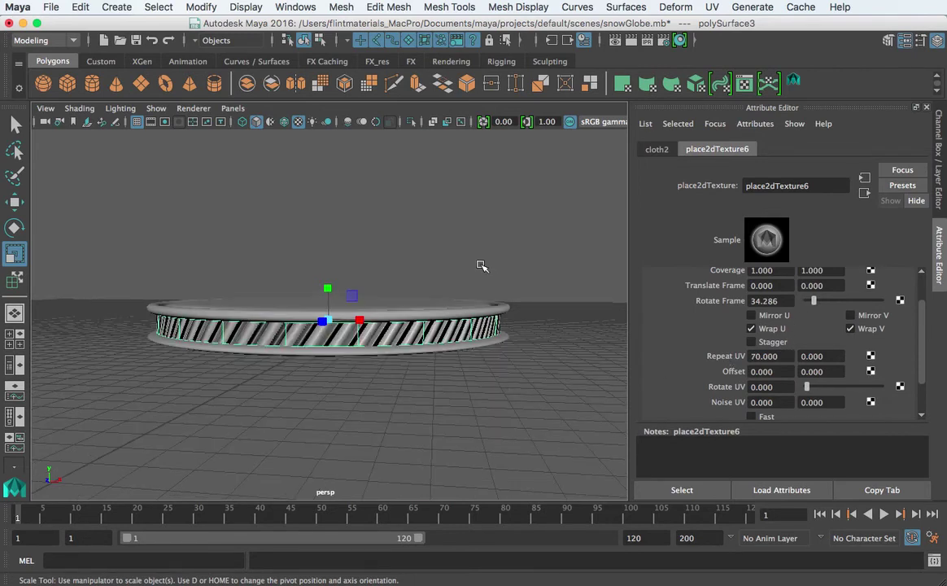
pyautogui.click(429, 279)
pyautogui.keyDown('alt'); pyautogui.moveTo(429, 279); pyautogui.dragTo(507, 317); pyautogui.keyUp('alt')
pyautogui.scroll(5, 408, 323)
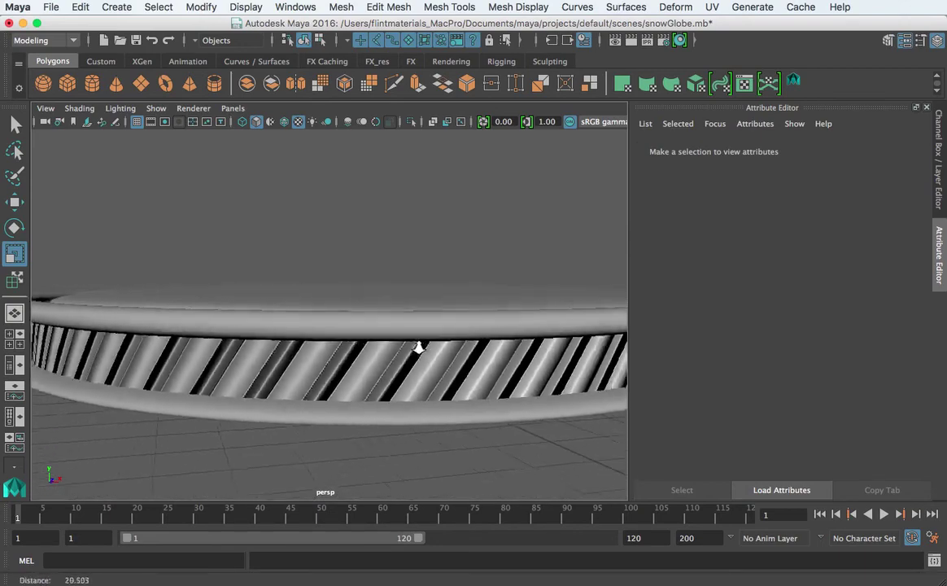
pyautogui.scroll(-3, 418, 348)
pyautogui.click(398, 357)
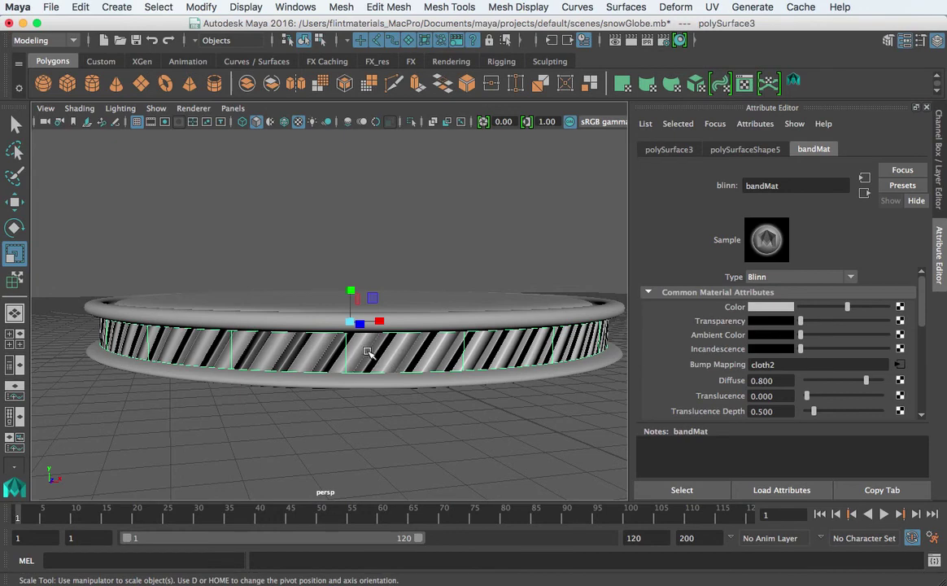
pyautogui.scroll(3, 408, 345)
pyautogui.scroll(-2, 404, 347)
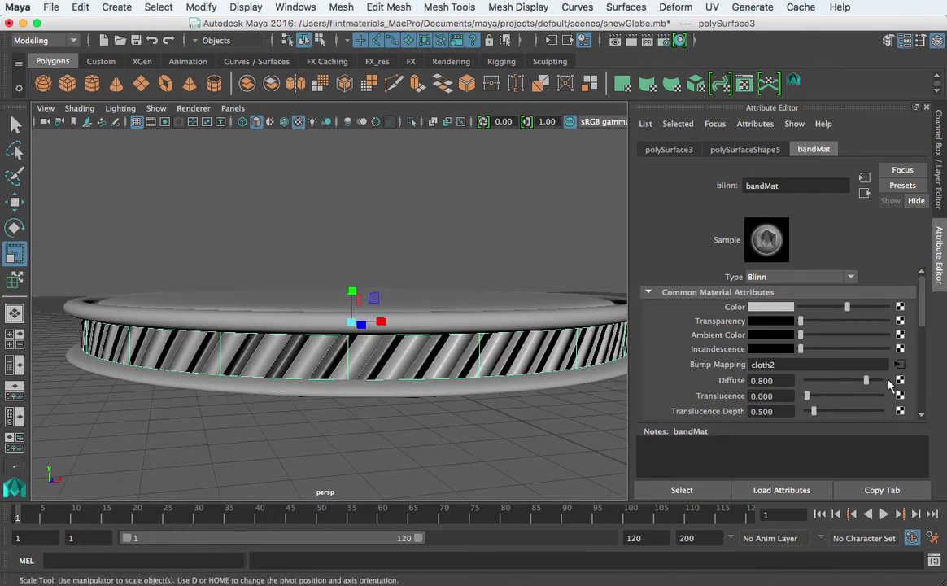
# Follow the cloth texture's output connection to the bump2d2 node and set its Bump Depth to 0.2.
pyautogui.click(899, 365)
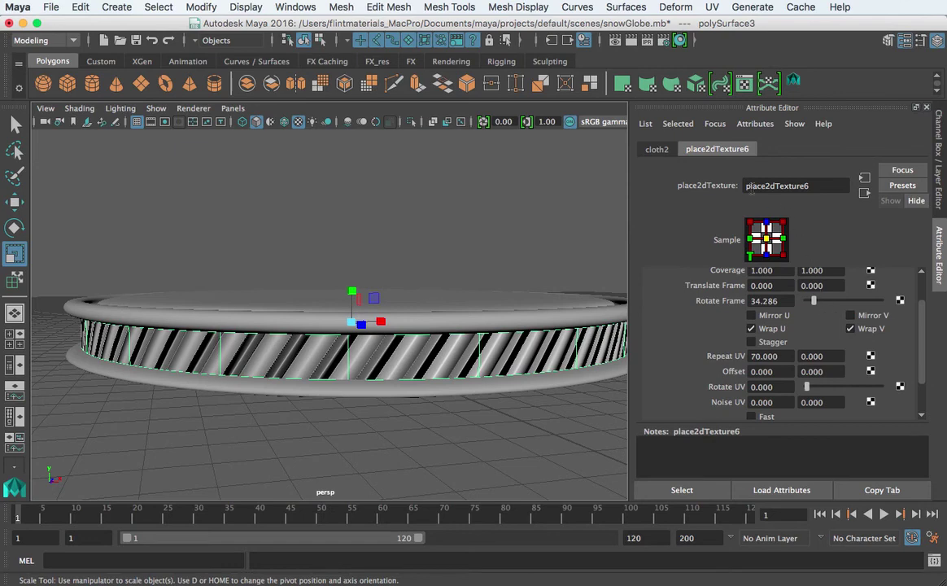
pyautogui.click(657, 150)
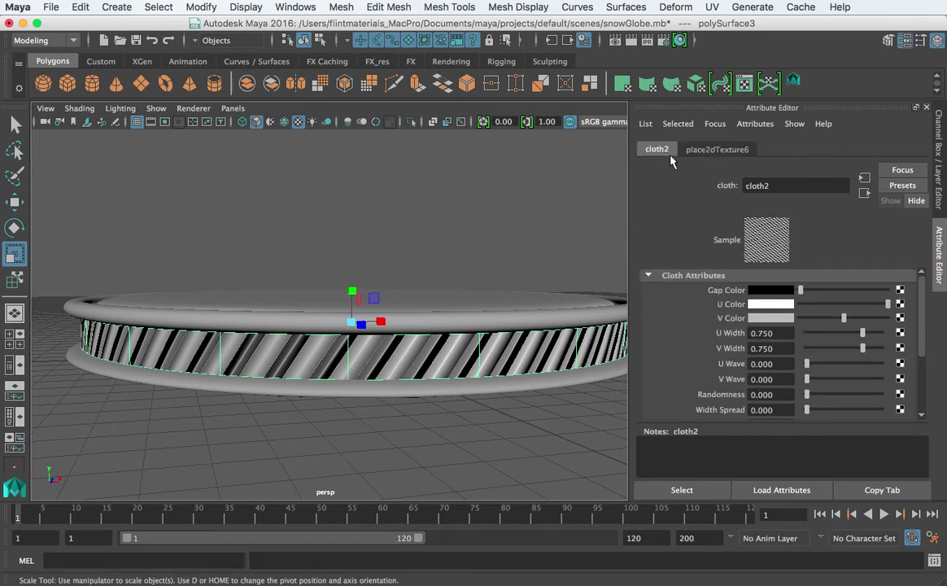
pyautogui.click(864, 178)
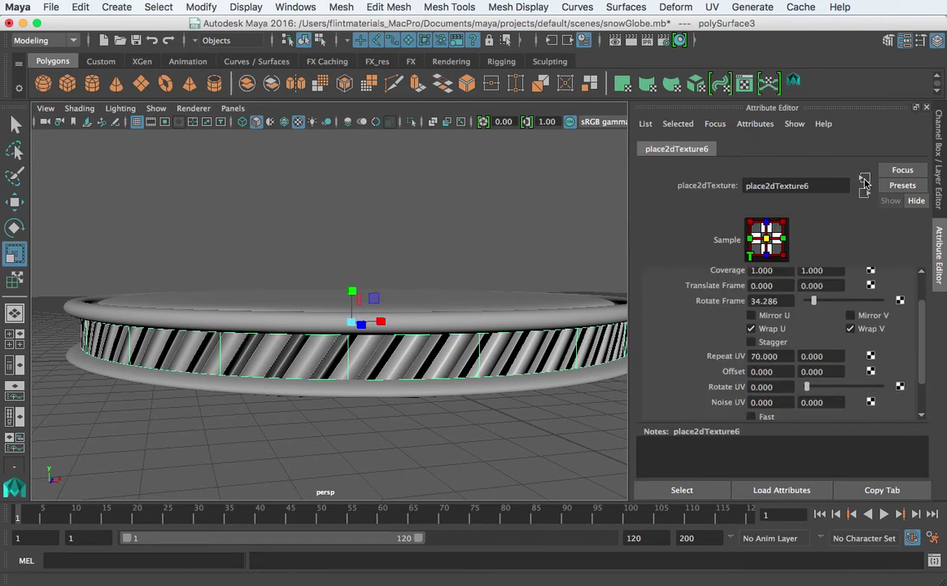
pyautogui.click(864, 193)
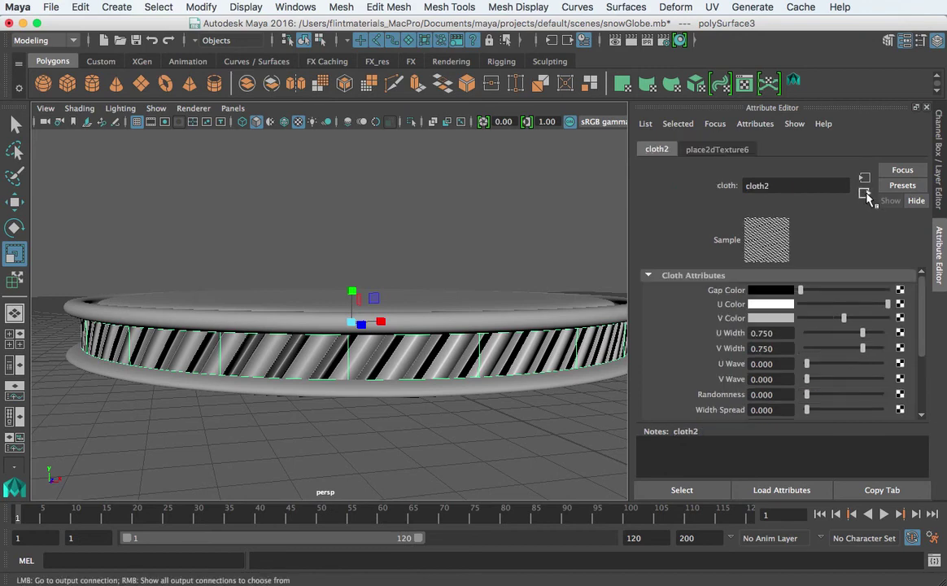
pyautogui.click(863, 194)
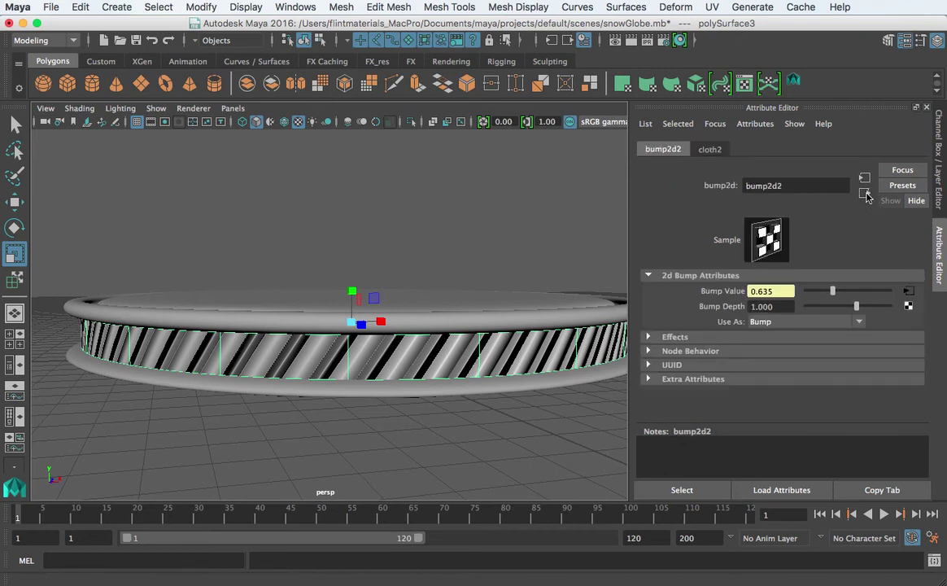
pyautogui.click(772, 307)
pyautogui.write('.2')
pyautogui.press('Return')
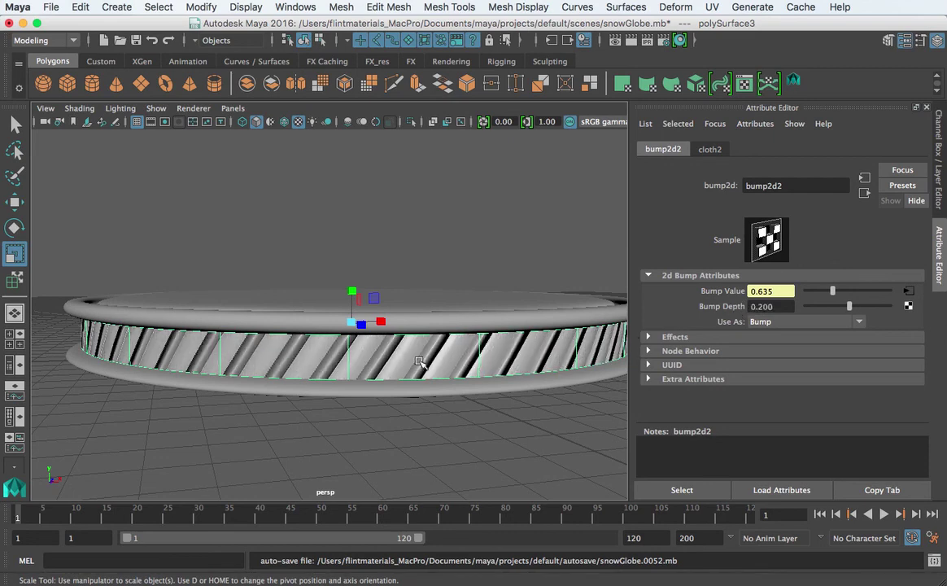